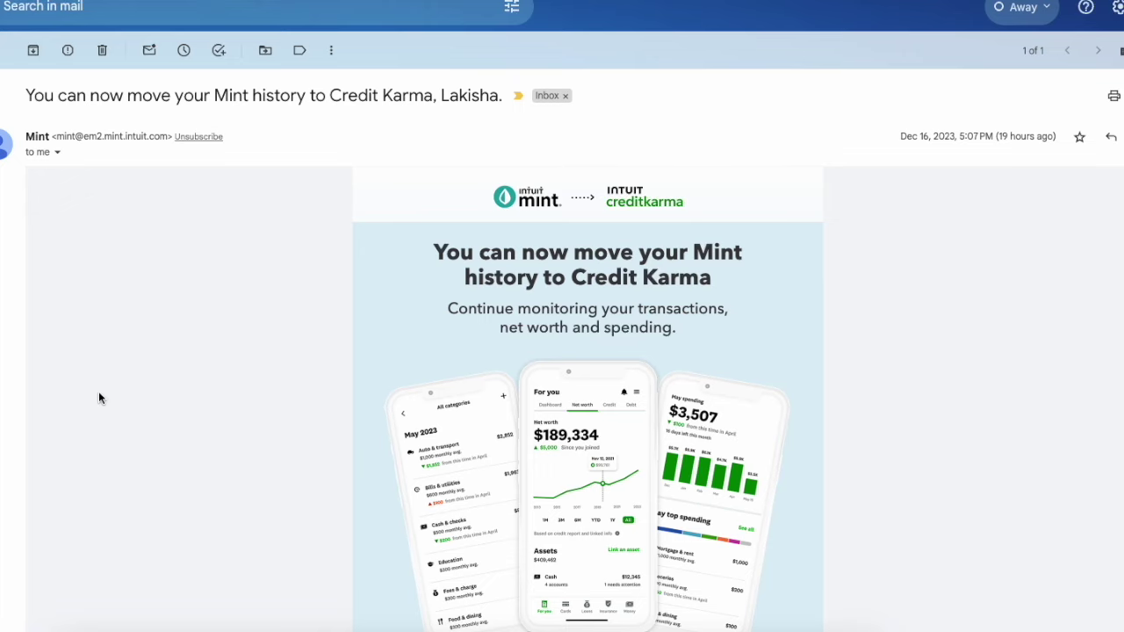
- Start moving the Mint history to Credit Karma from the Mint banner
scroll(177, 383, down, 1)
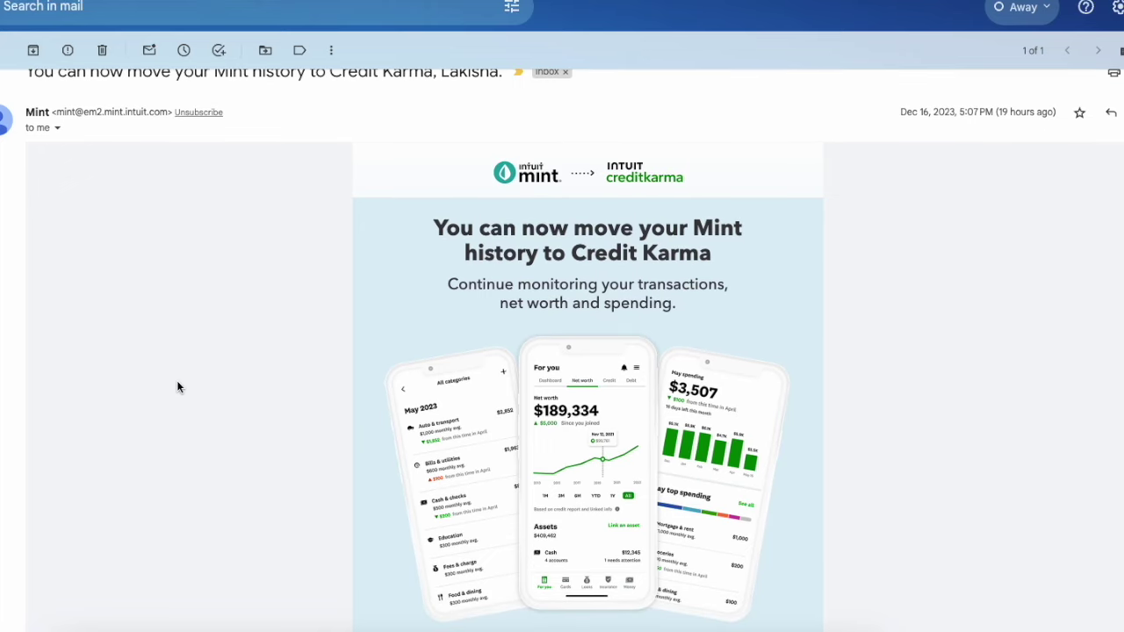
scroll(176, 387, down, 2)
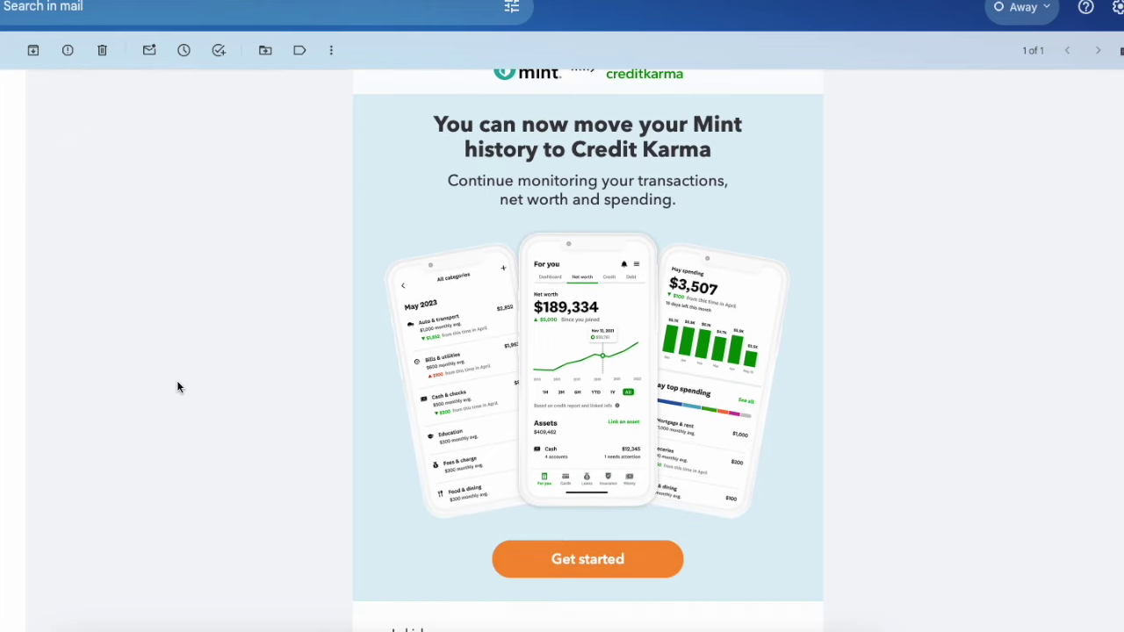
scroll(176, 387, down, 3)
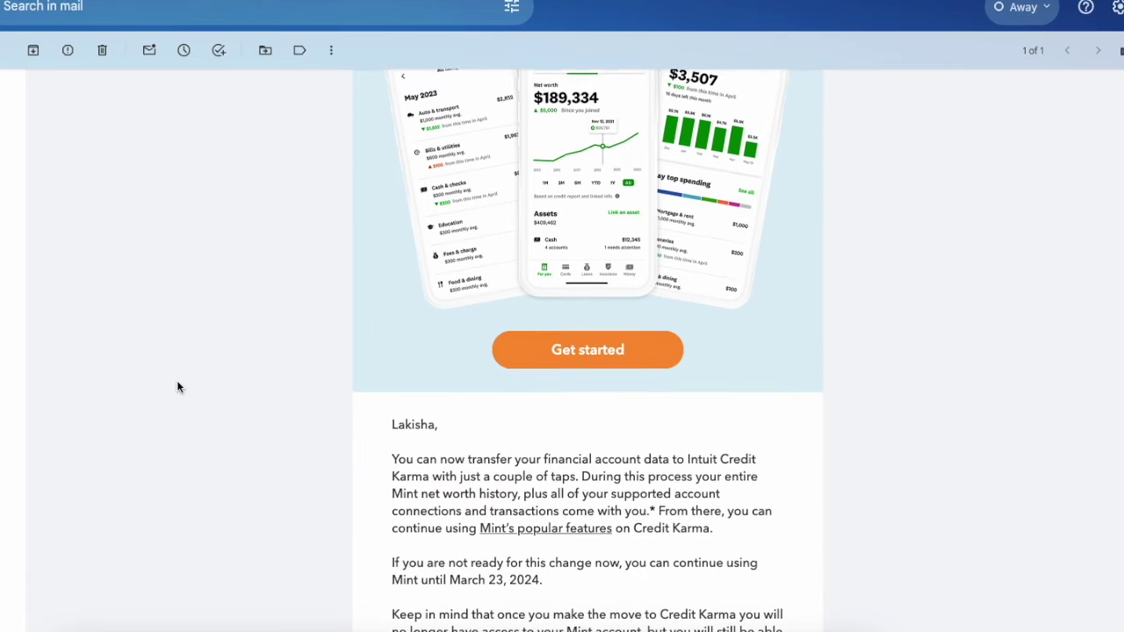
scroll(176, 386, up, 5)
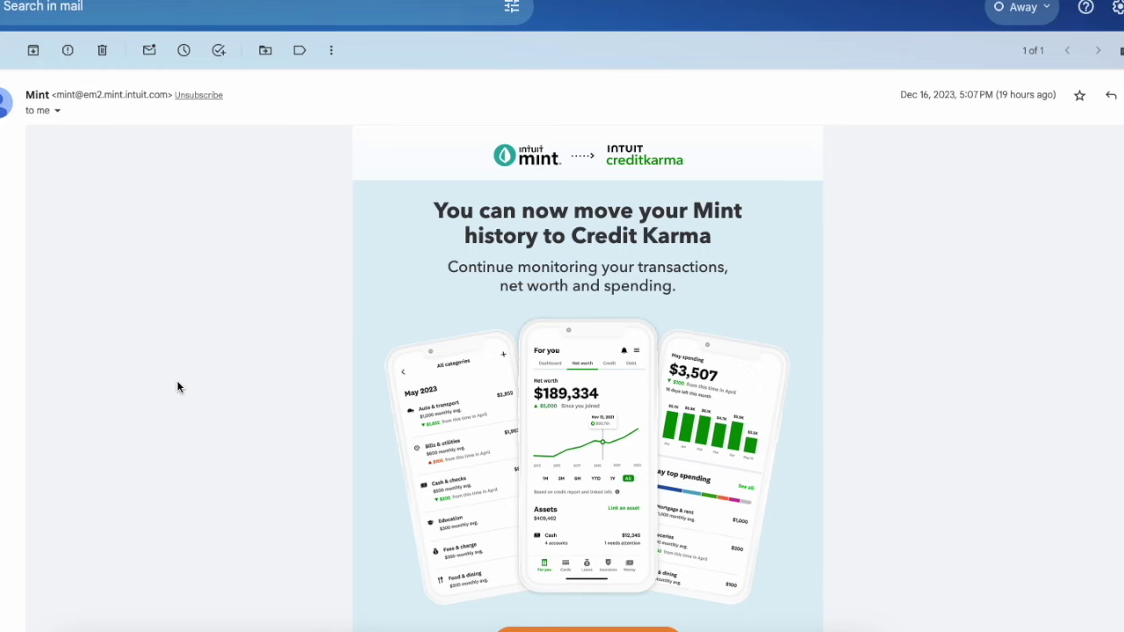
scroll(177, 382, up, 2)
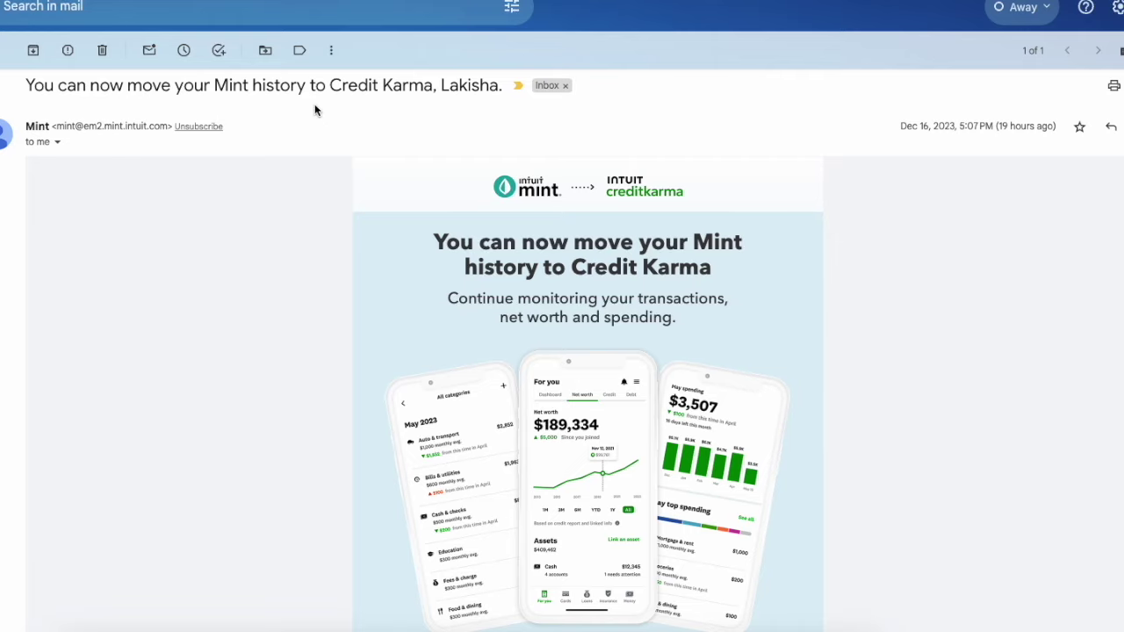
scroll(329, 219, down, 1)
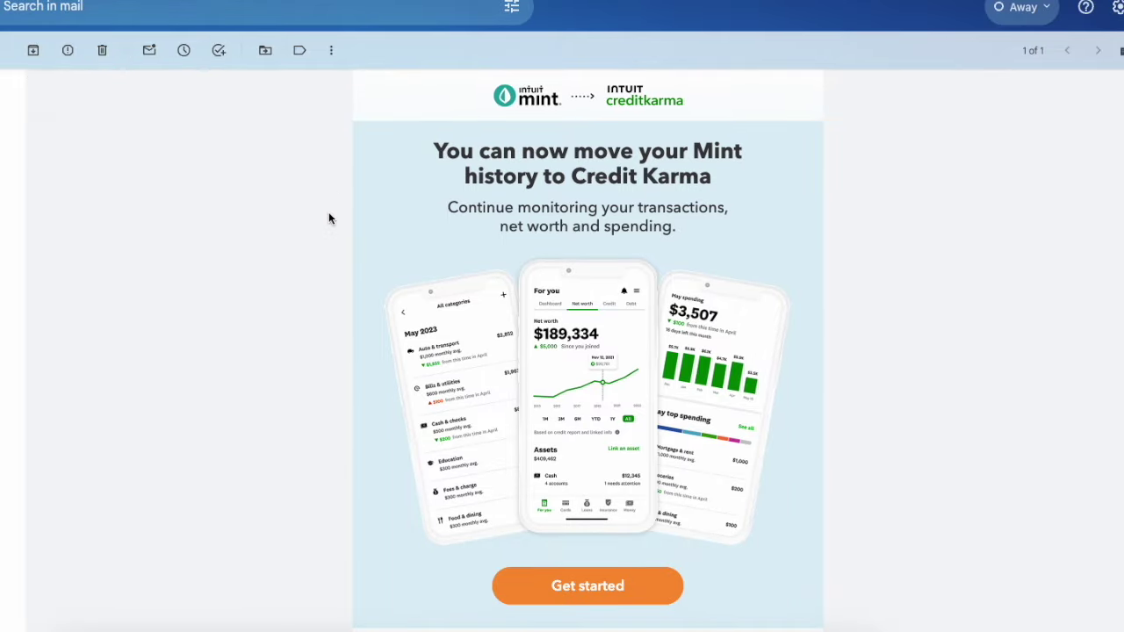
scroll(328, 219, down, 1)
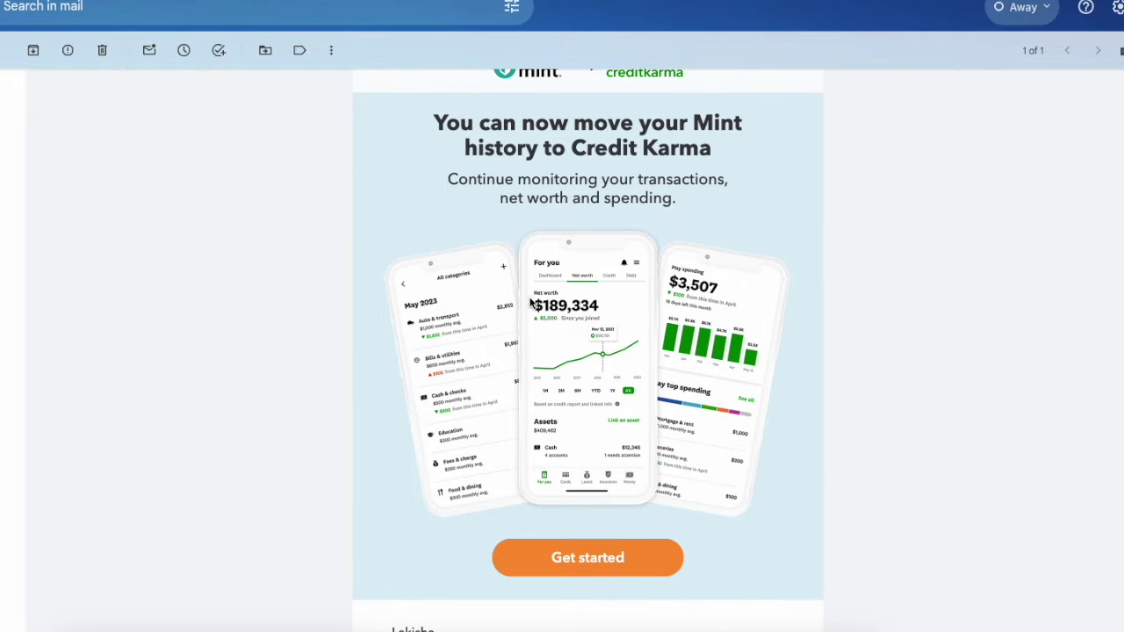
scroll(510, 295, up, 1)
scroll(548, 392, down, 2)
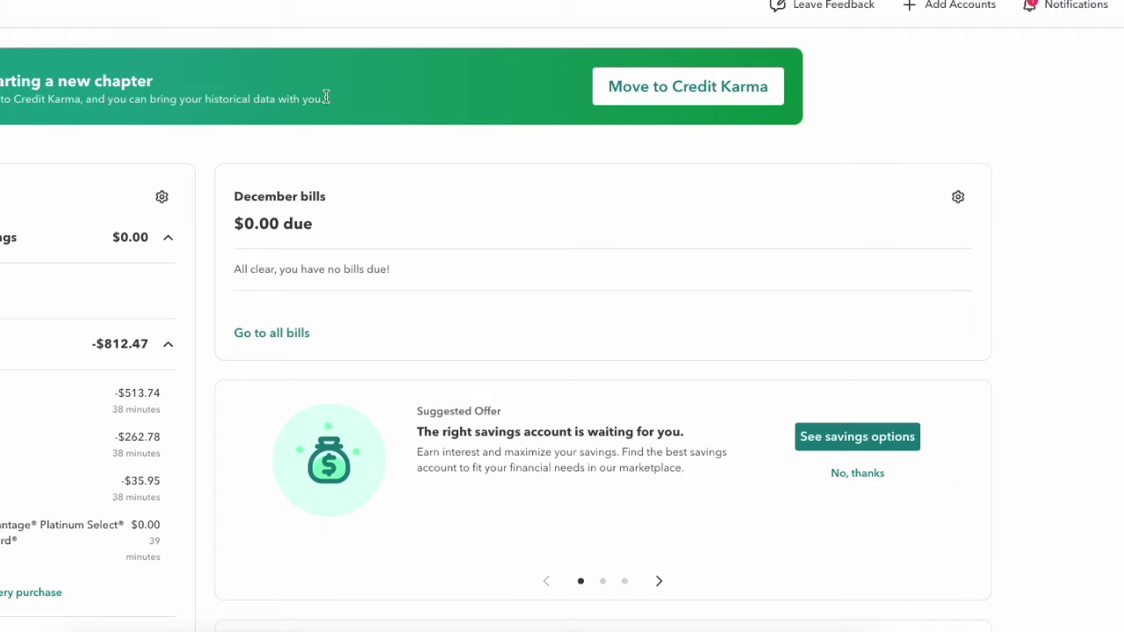
click(678, 89)
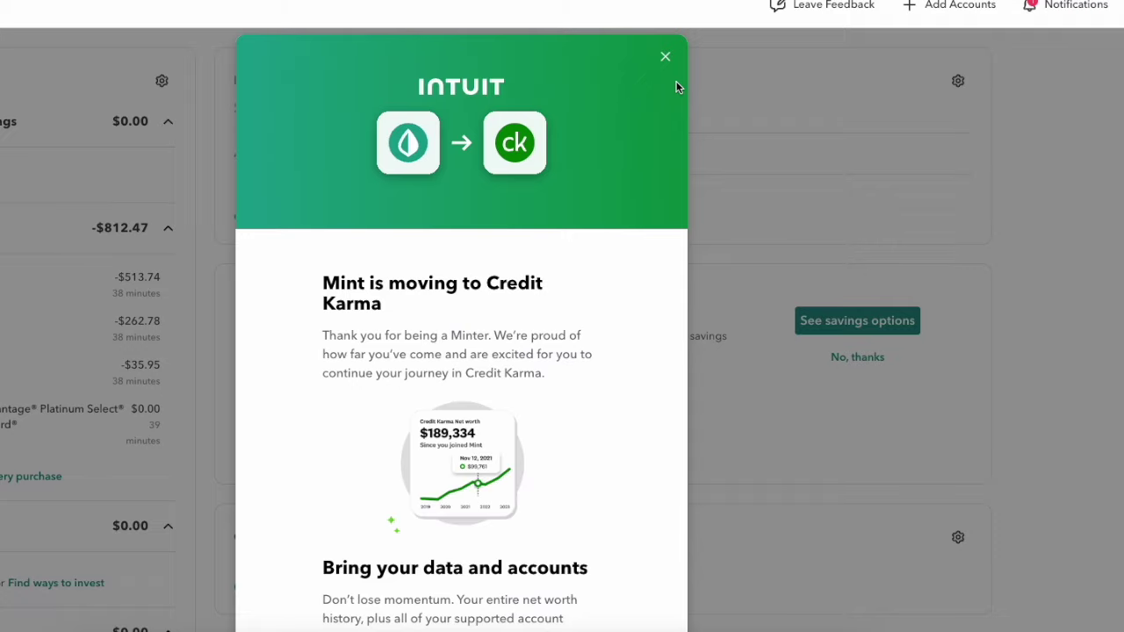
- Confirm the move in the modal to reach the Credit Karma sign-in page
scroll(617, 161, down, 5)
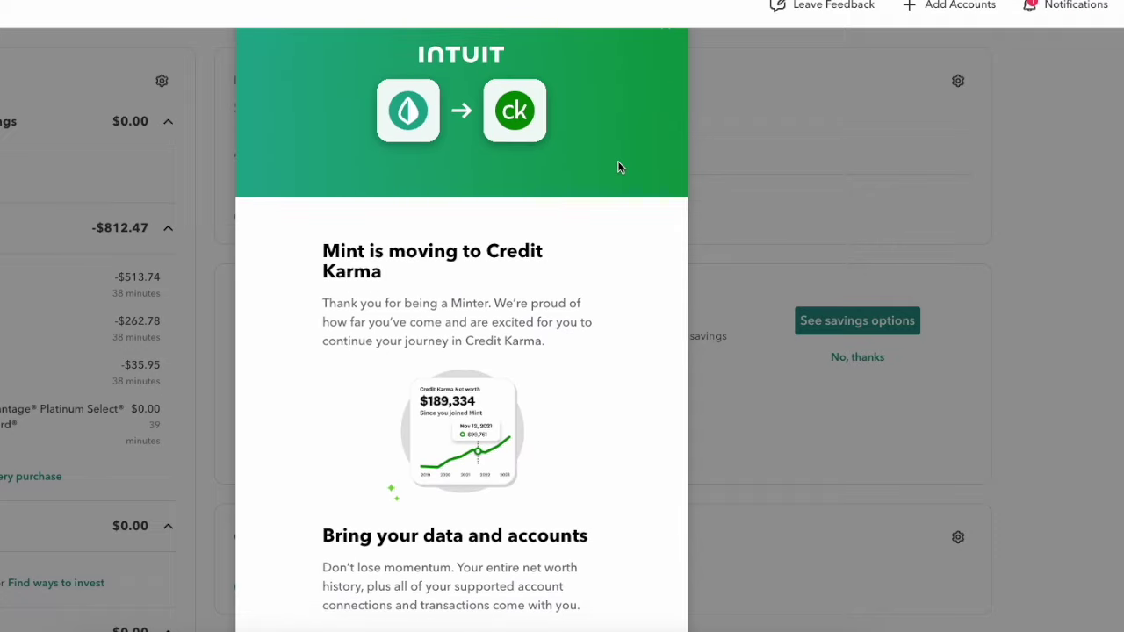
scroll(618, 167, down, 10)
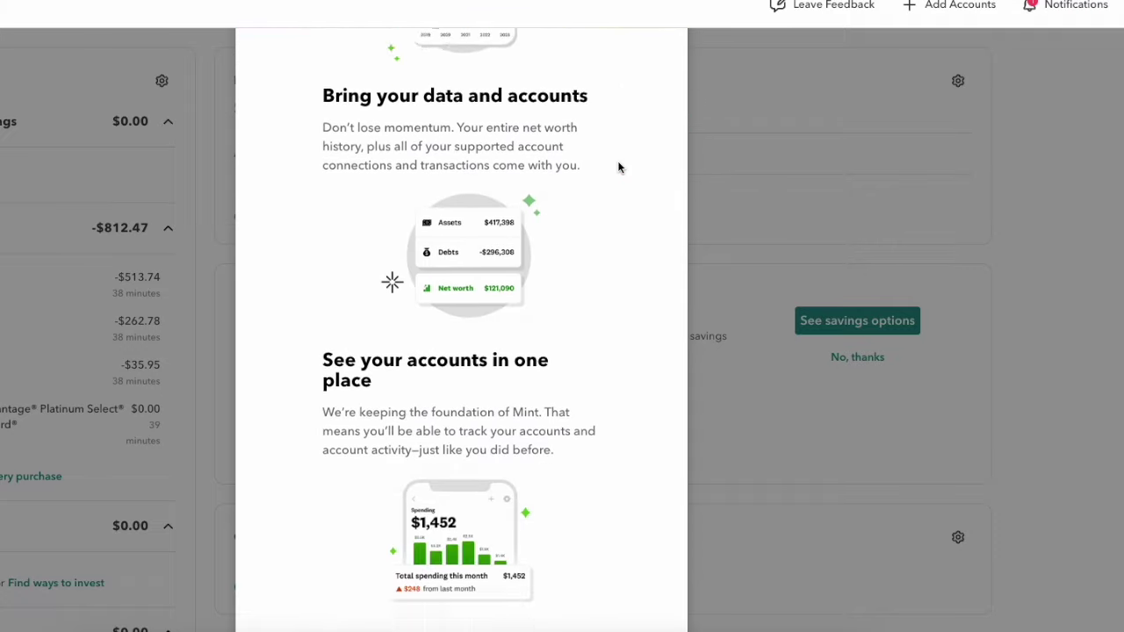
scroll(619, 167, down, 8)
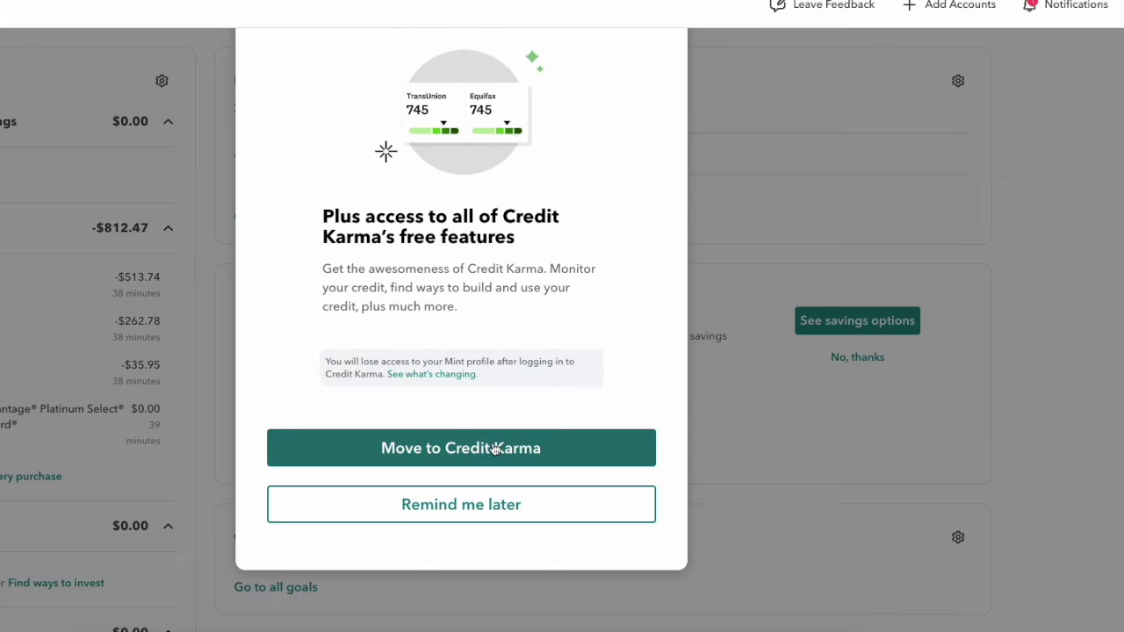
click(490, 452)
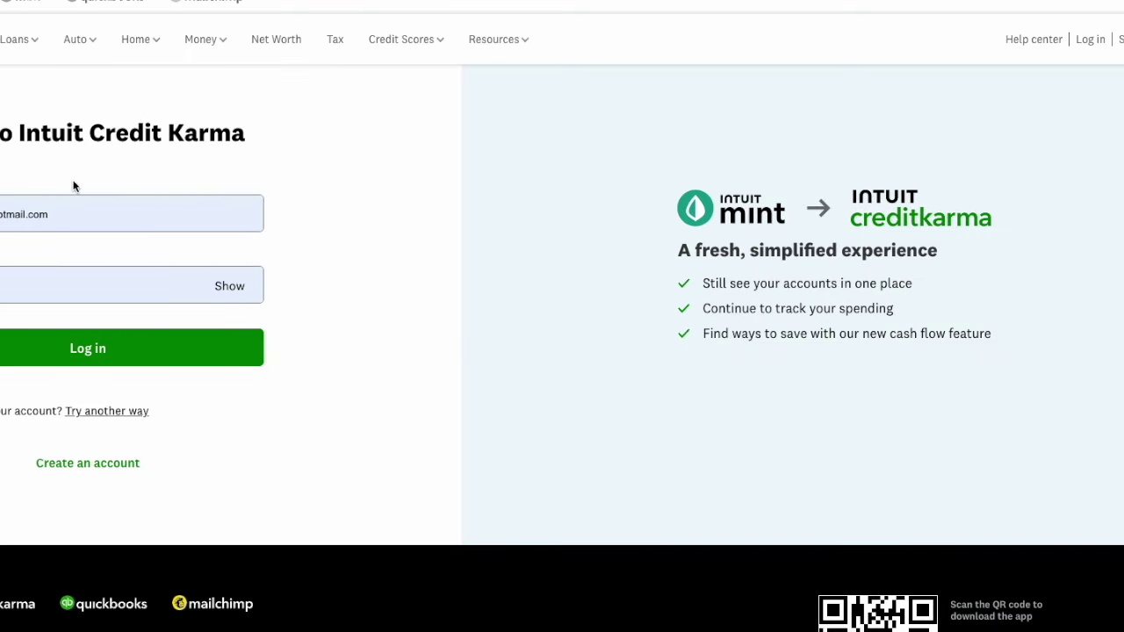
- Log in to Credit Karma and let the four Chase Bank and Citibank connections finish moving
click(91, 350)
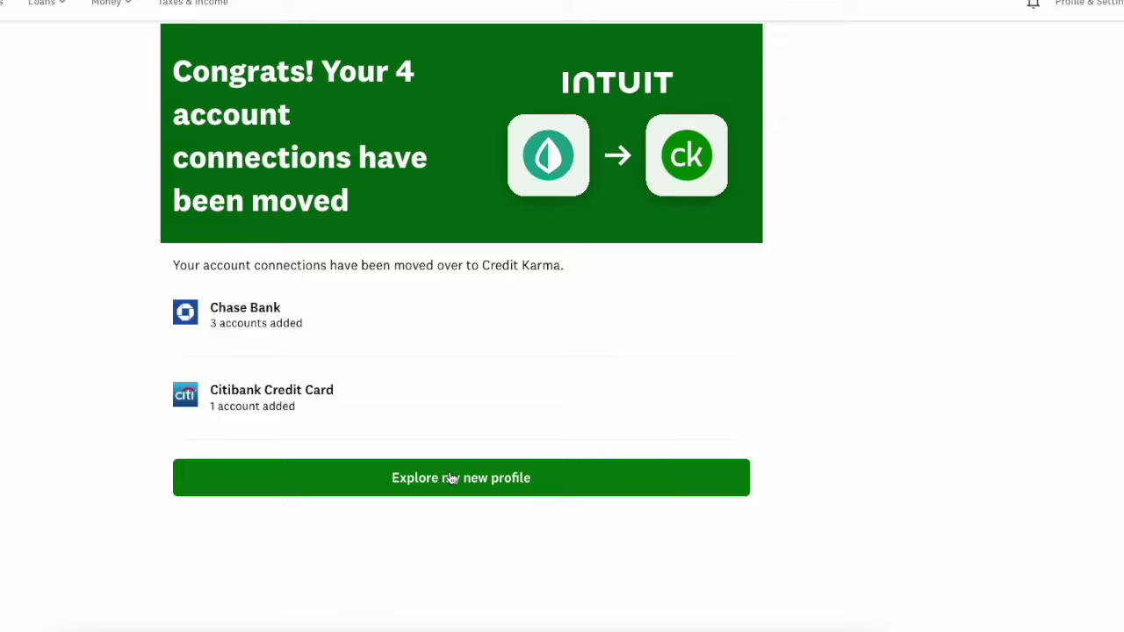
click(451, 478)
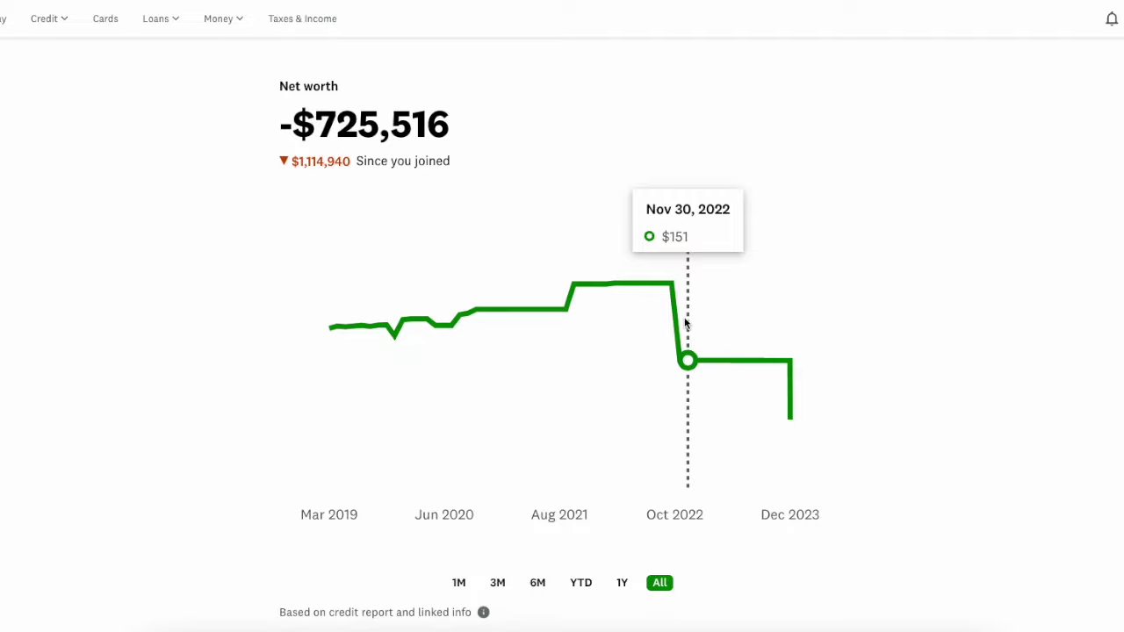
- Scroll past the -$725,516 net worth chart to review assets and $725,516 in debts
scroll(686, 325, down, 3)
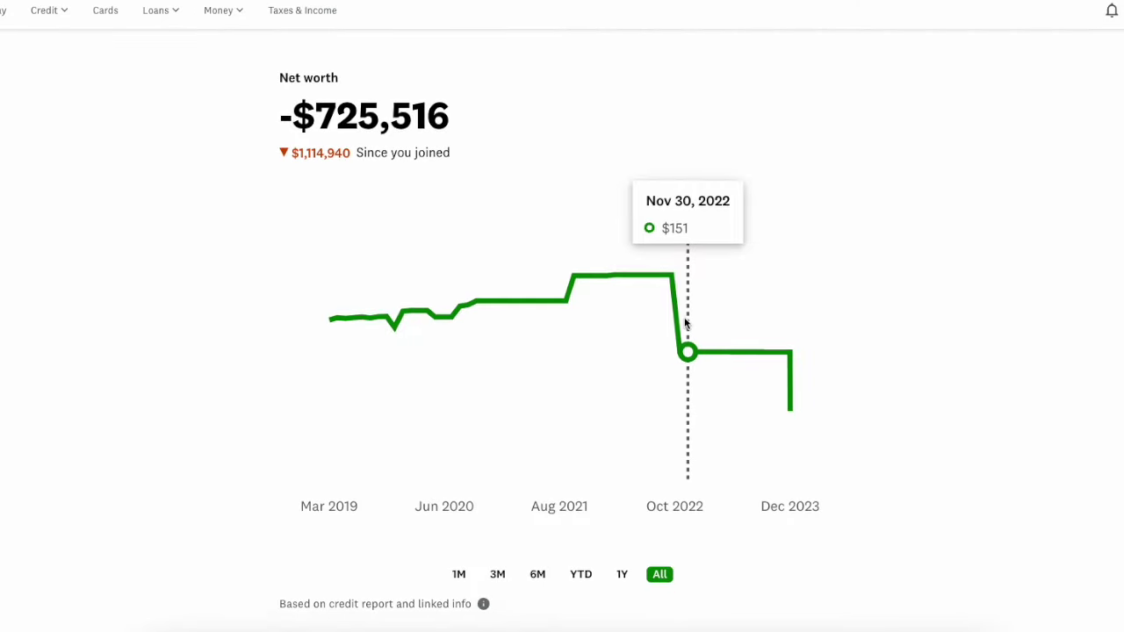
scroll(685, 322, down, 4)
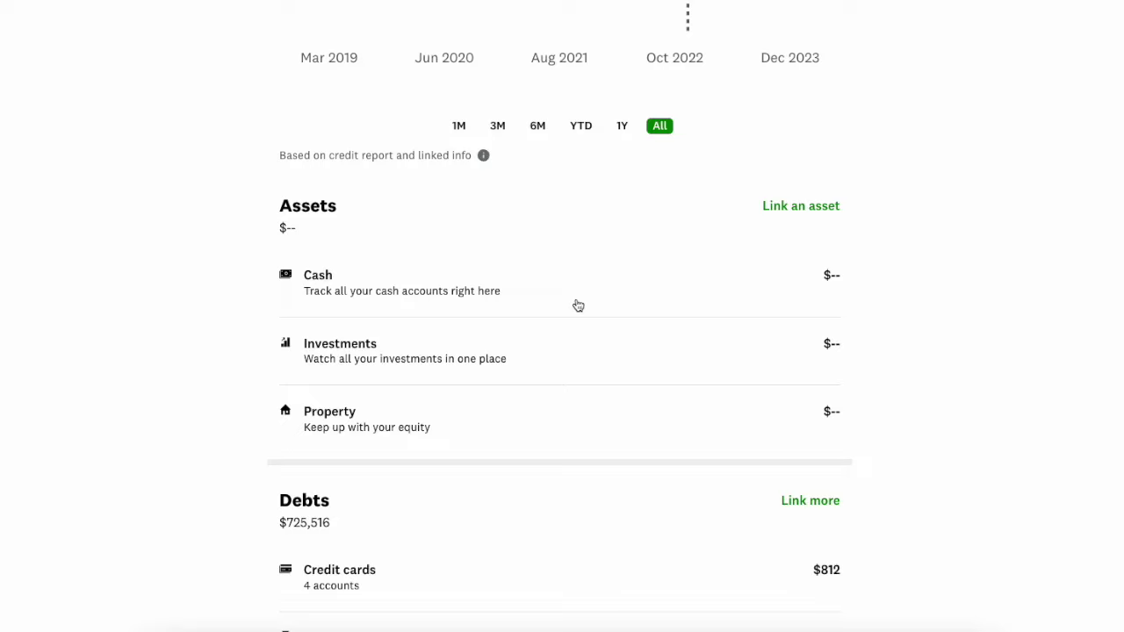
scroll(578, 306, down, 1)
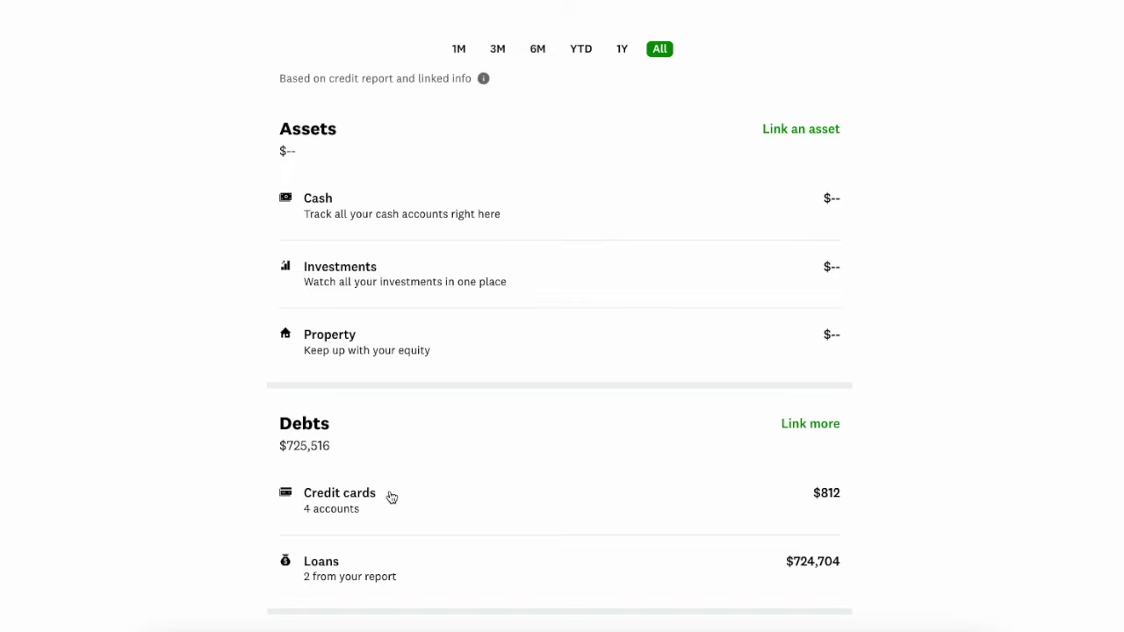
scroll(392, 498, down, 1)
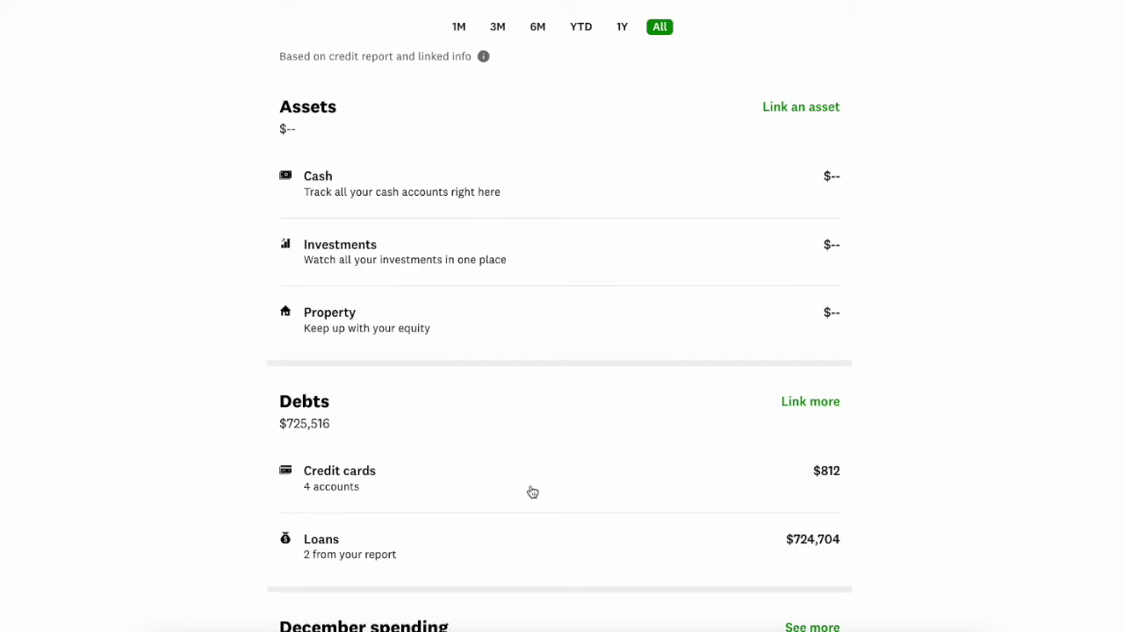
scroll(527, 494, down, 1)
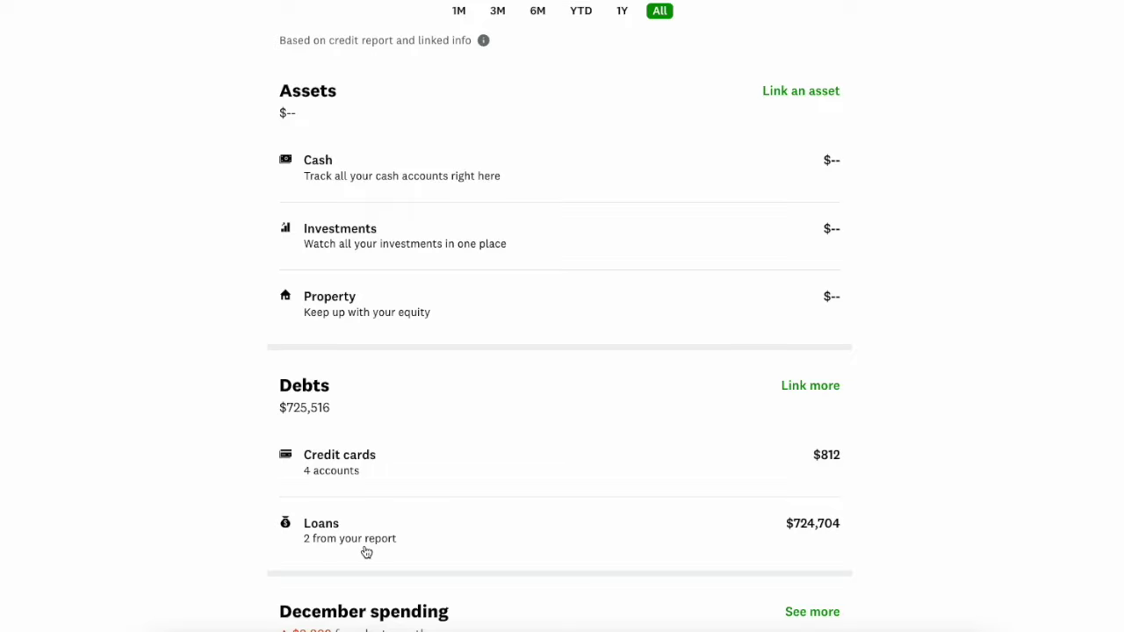
scroll(360, 505, down, 1)
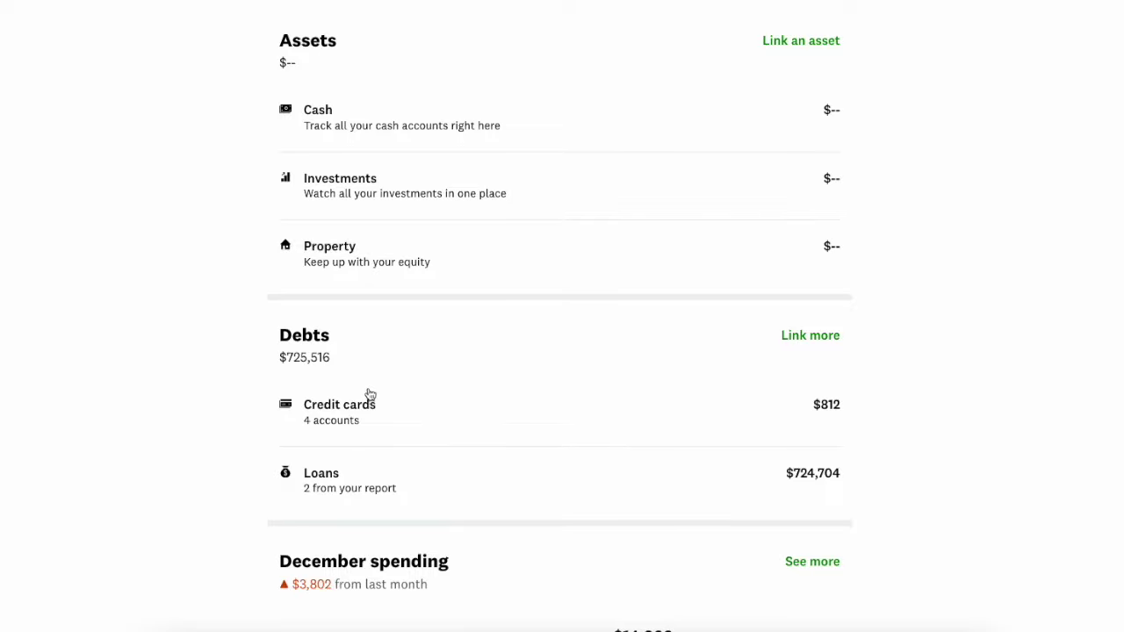
scroll(372, 365, up, 1)
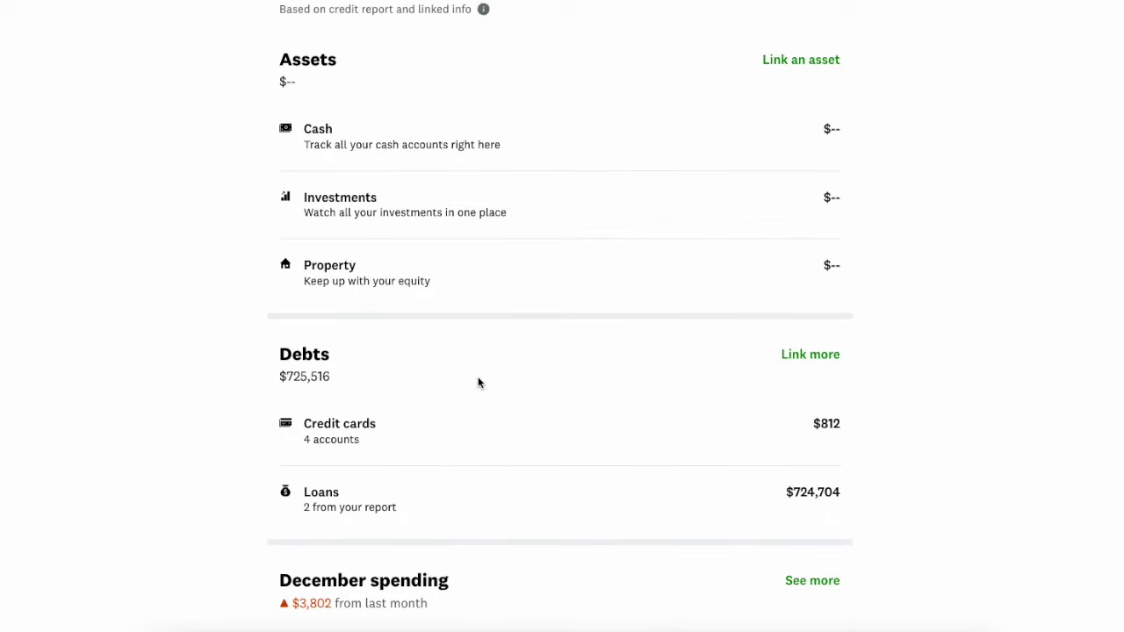
scroll(478, 383, up, 7)
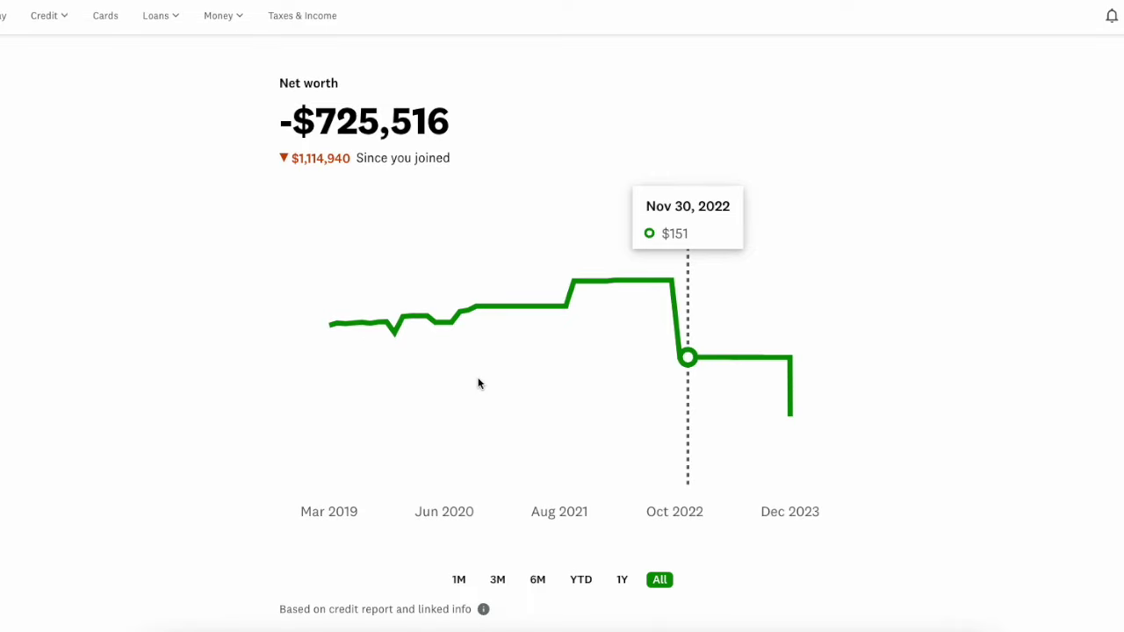
scroll(477, 383, down, 1)
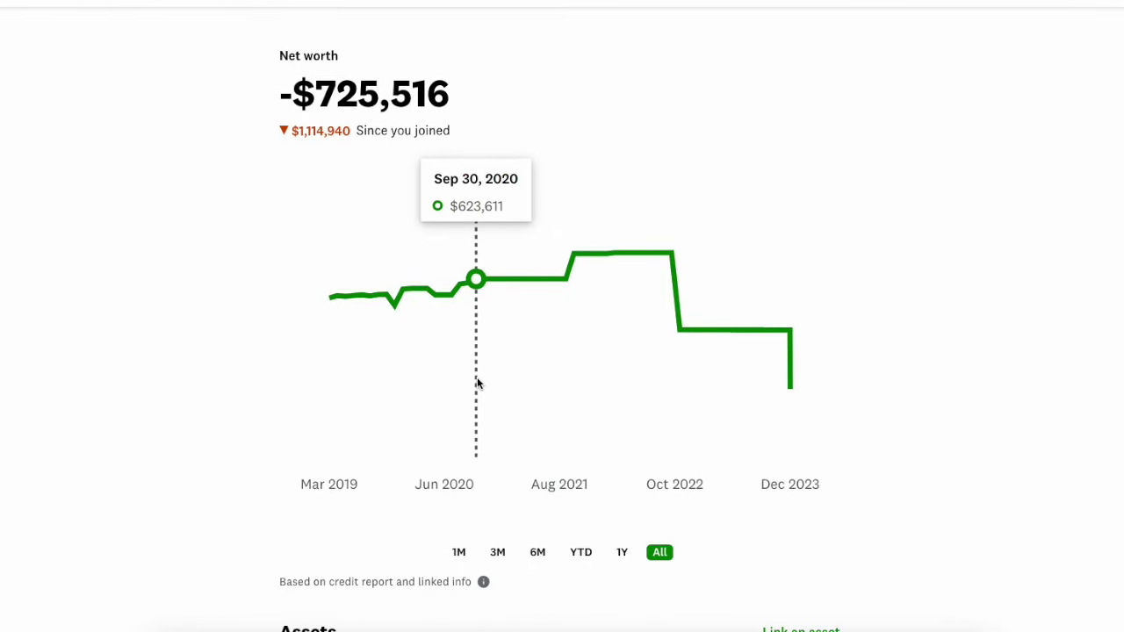
scroll(478, 383, down, 1)
scroll(478, 383, down, 1)
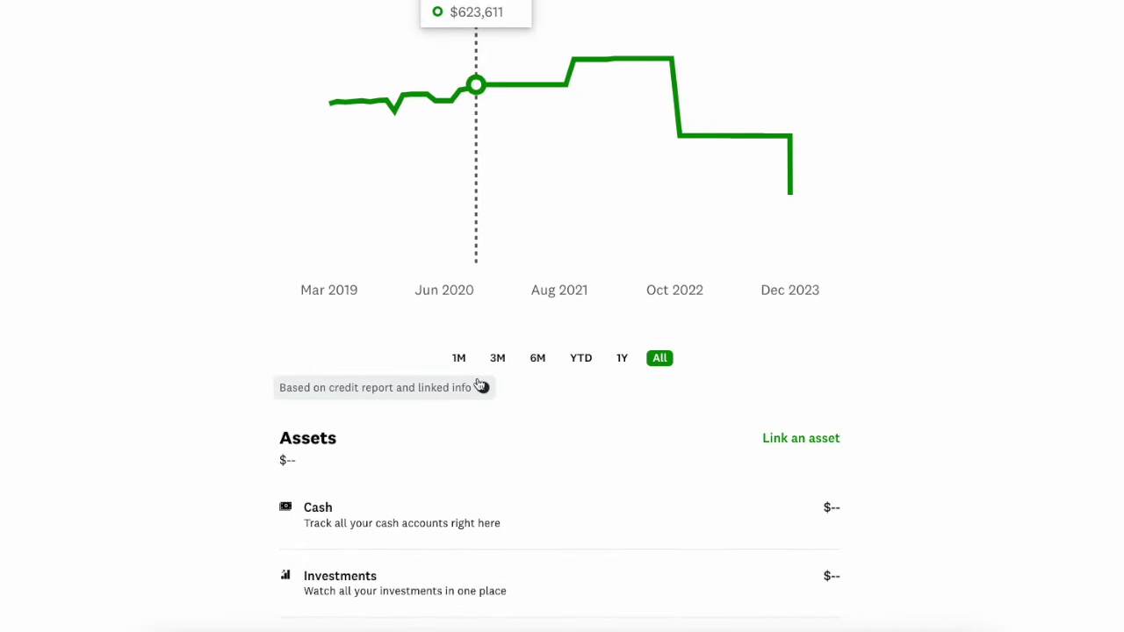
scroll(480, 385, down, 2)
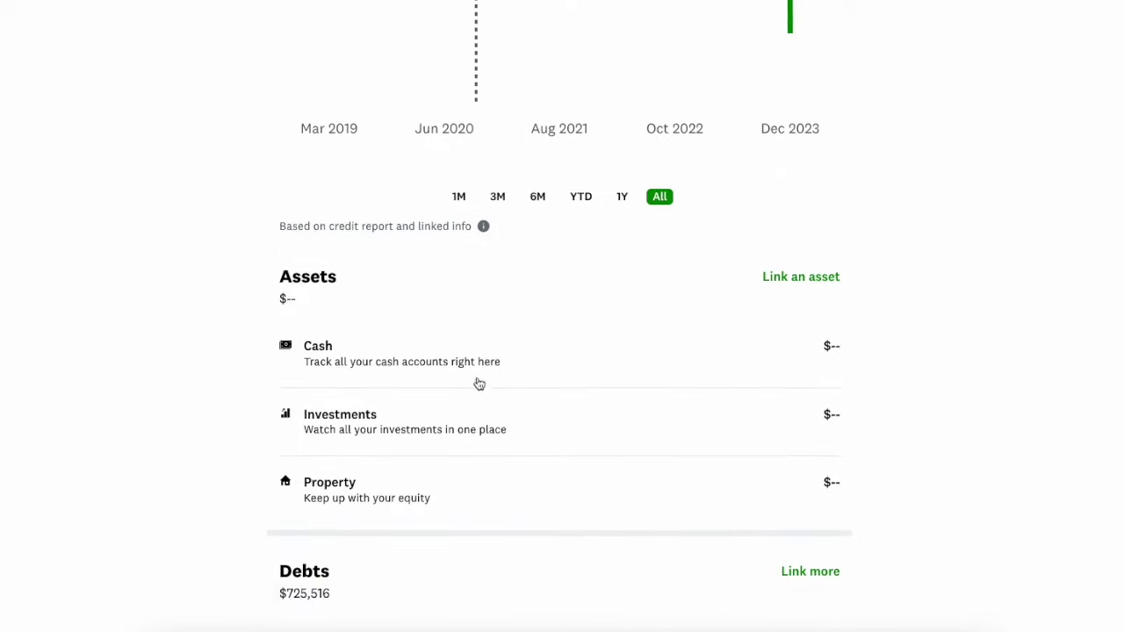
scroll(478, 383, down, 1)
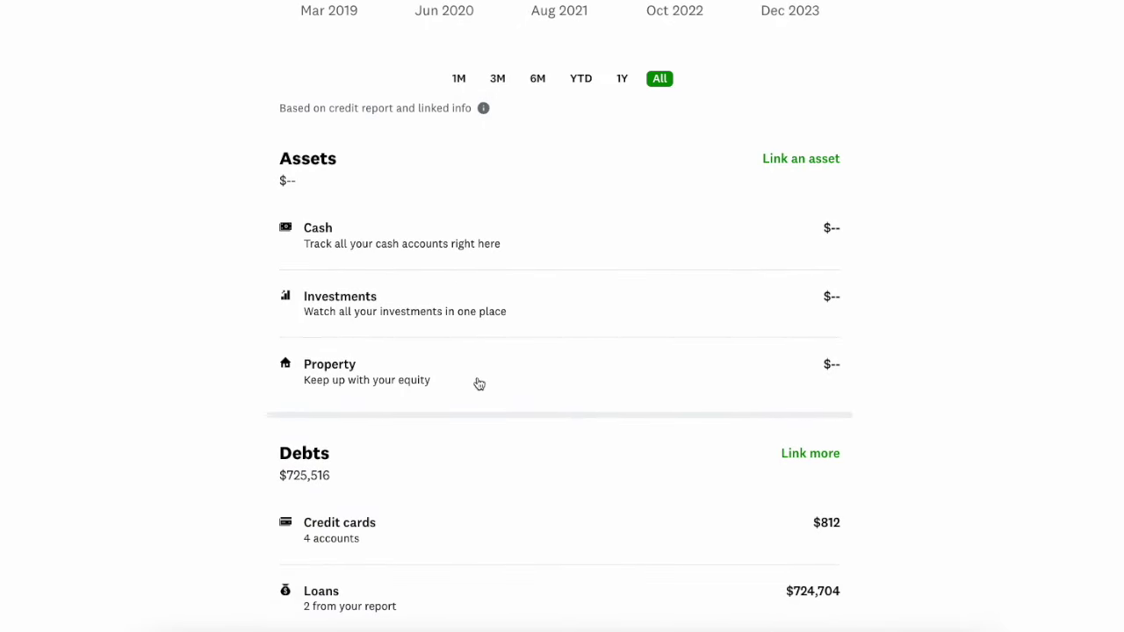
scroll(479, 384, down, 3)
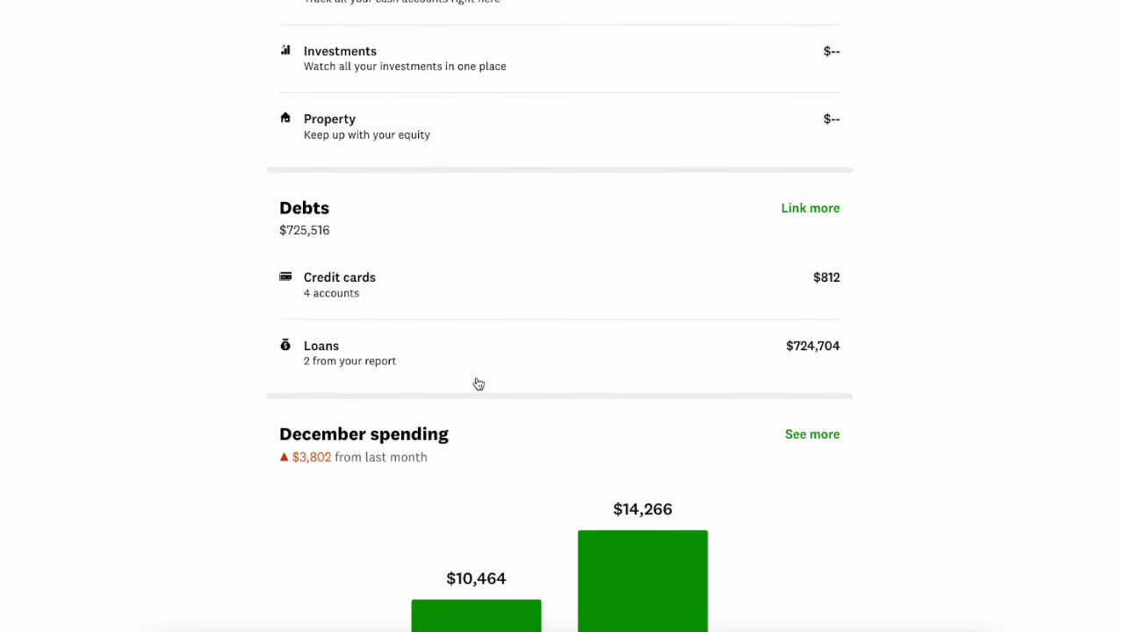
scroll(478, 383, down, 2)
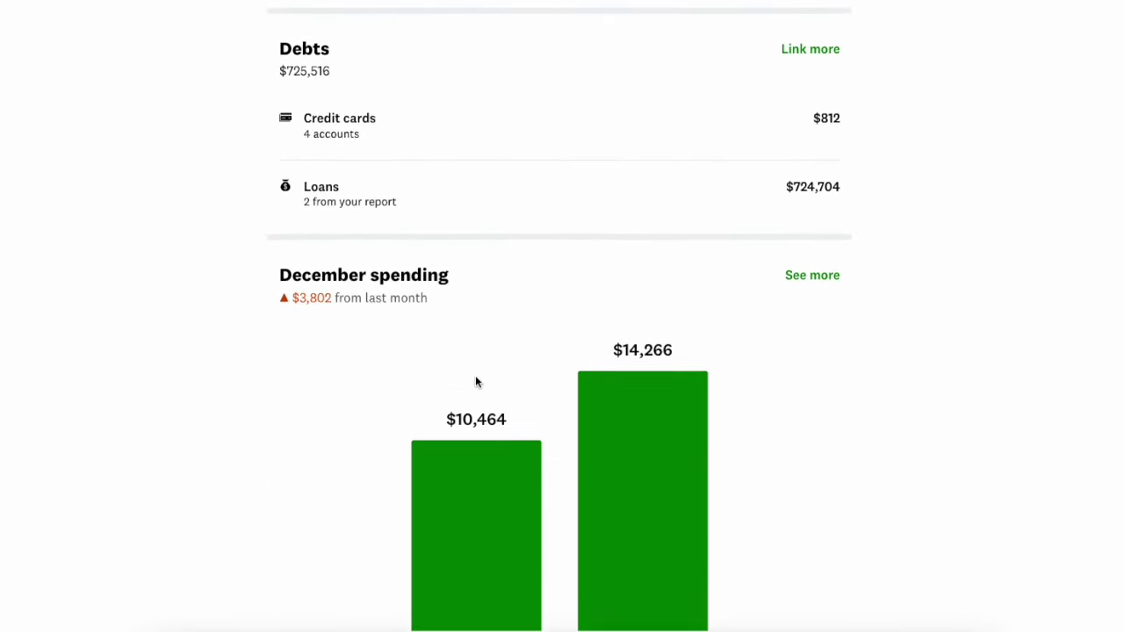
scroll(475, 381, down, 1)
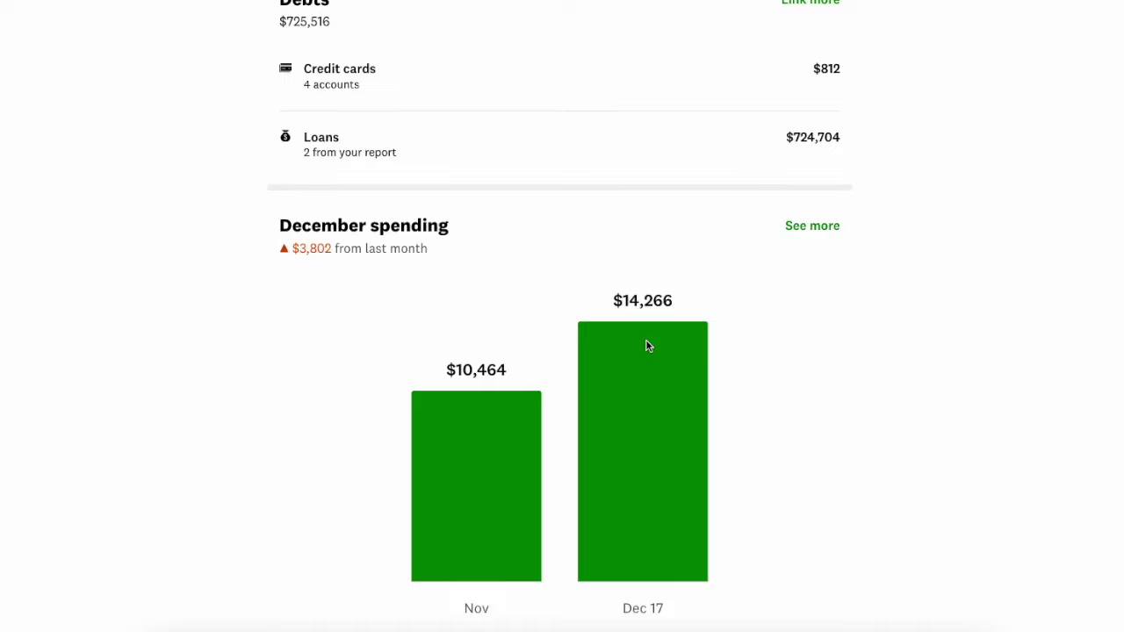
scroll(642, 343, down, 1)
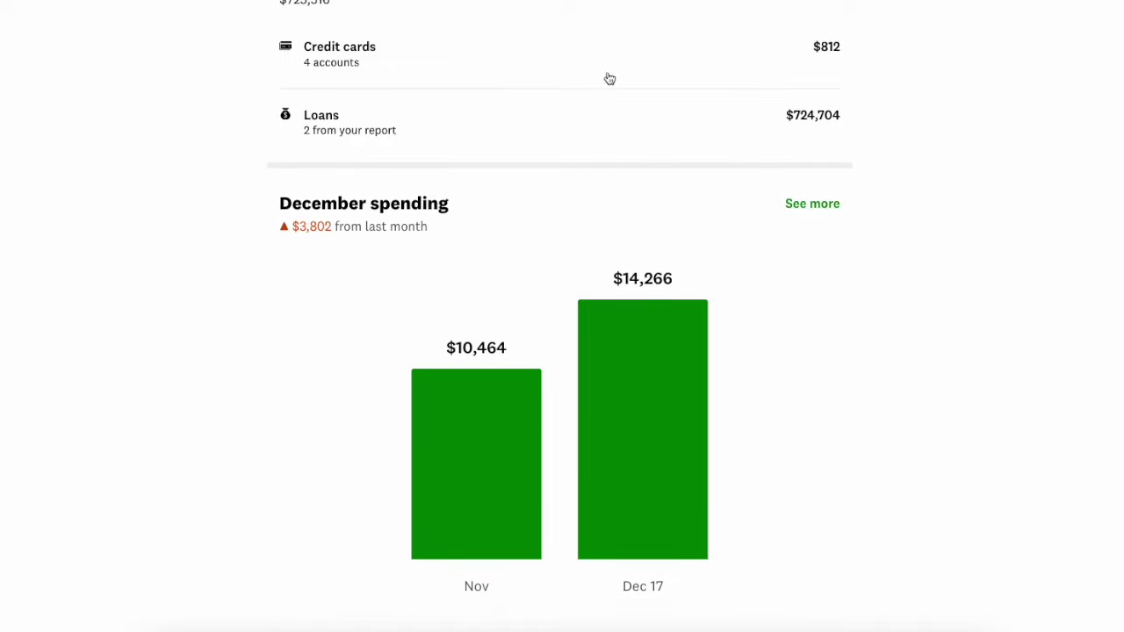
scroll(369, 97, up, 1)
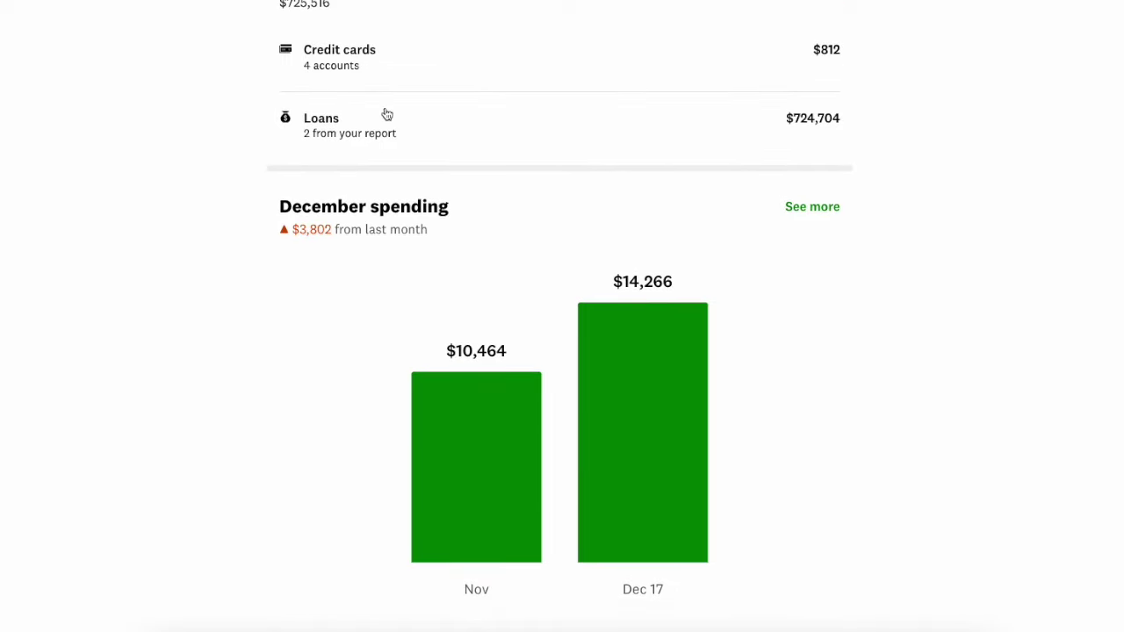
scroll(554, 215, down, 3)
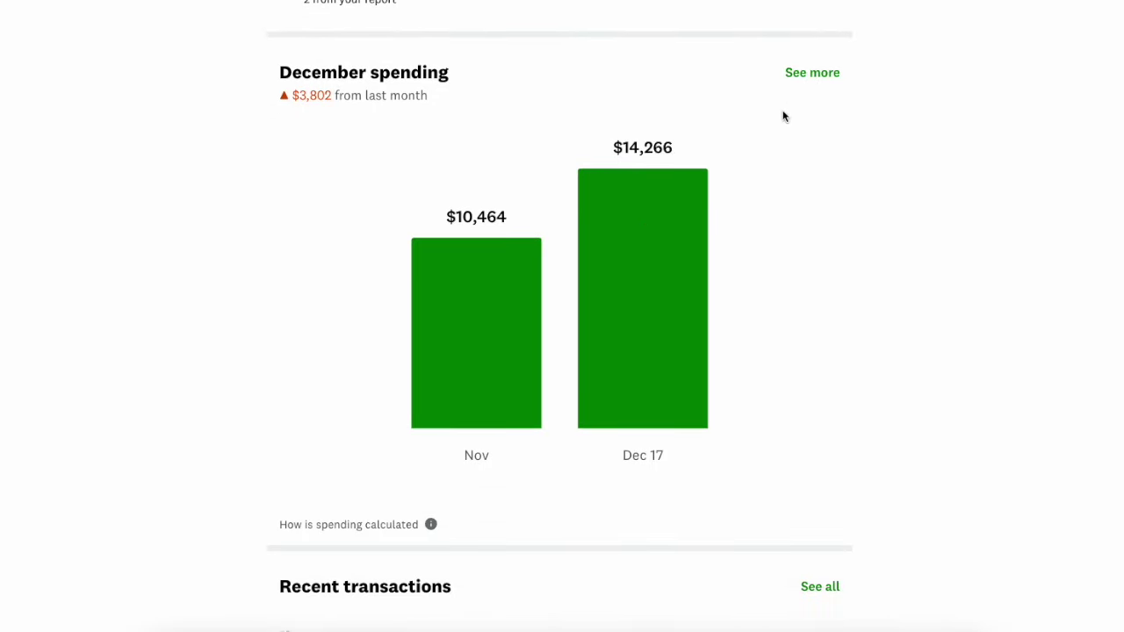
scroll(700, 263, down, 2)
scroll(696, 312, down, 3)
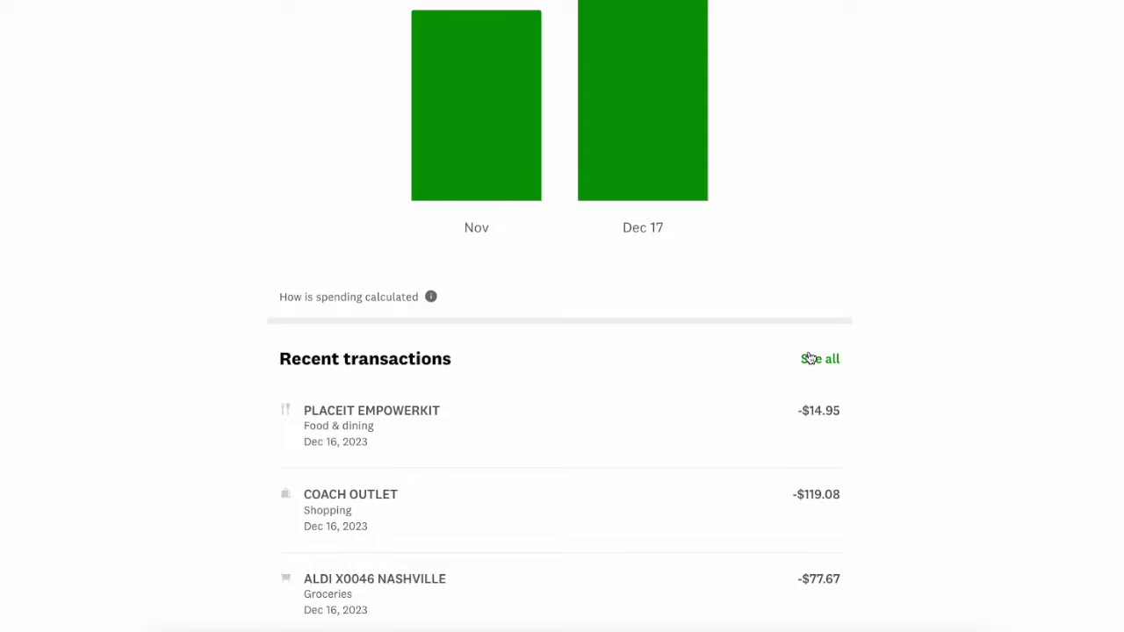
scroll(810, 359, up, 15)
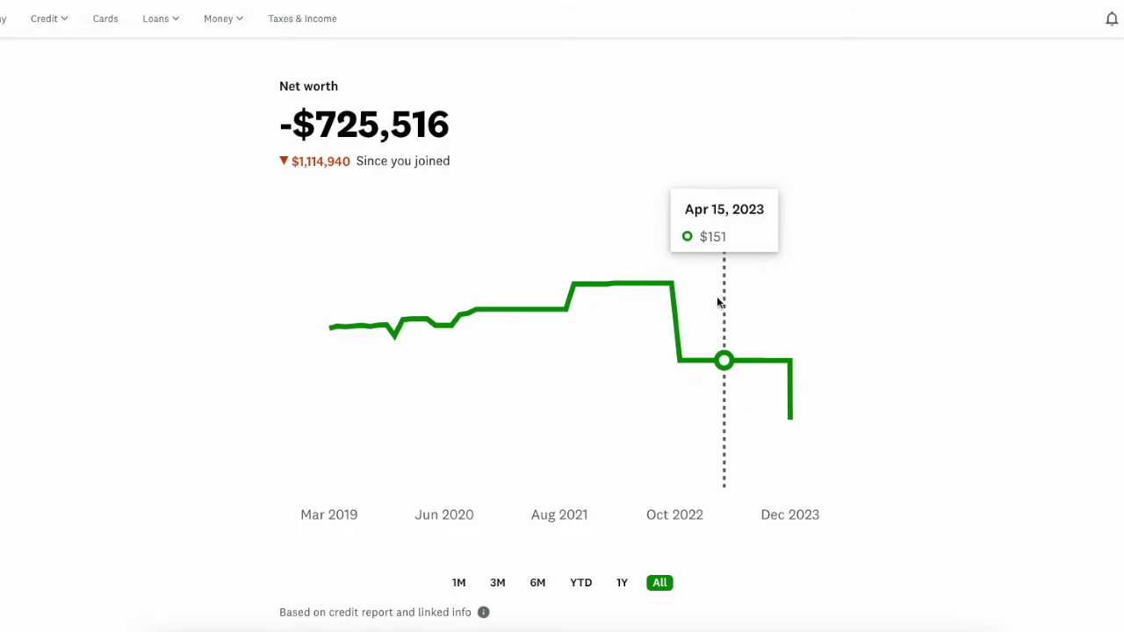
scroll(709, 291, down, 11)
scroll(709, 290, down, 6)
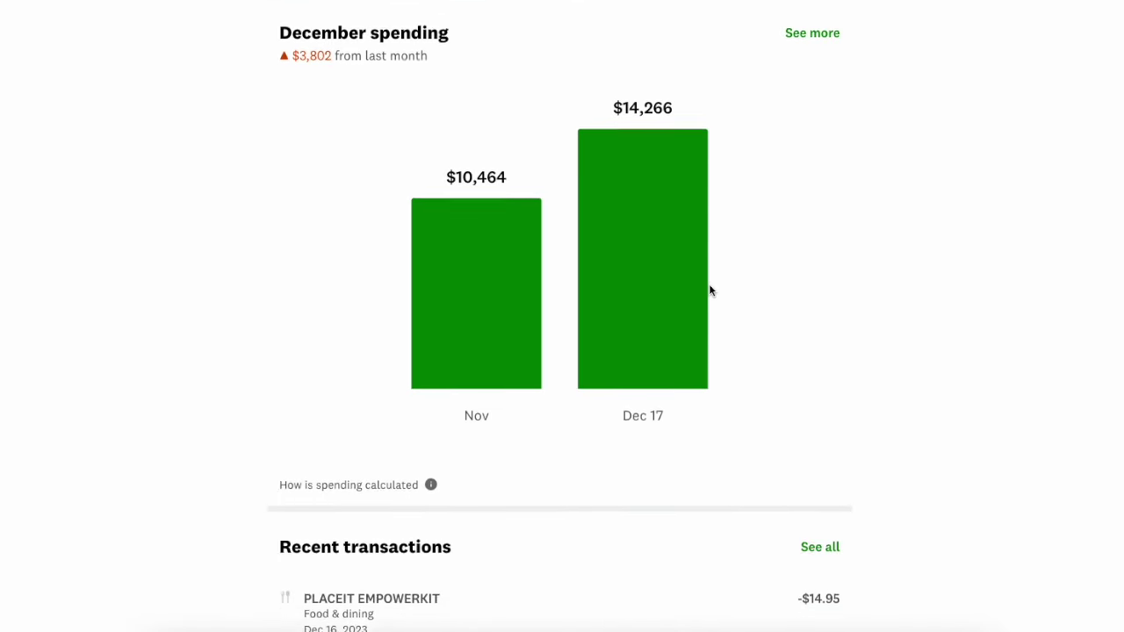
scroll(710, 290, up, 12)
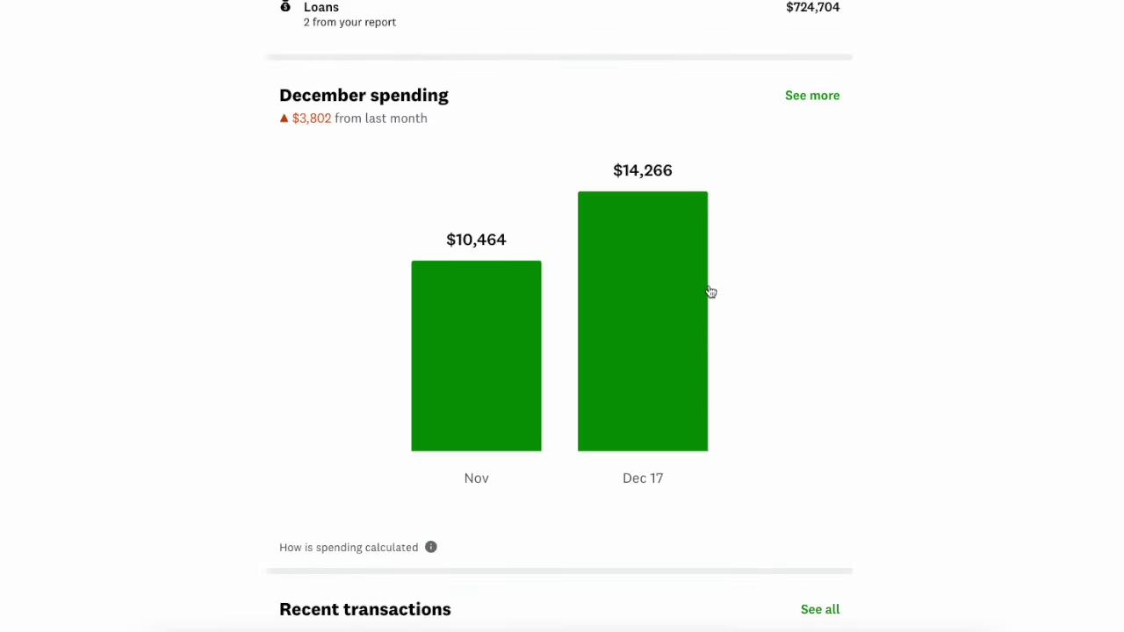
scroll(709, 291, up, 5)
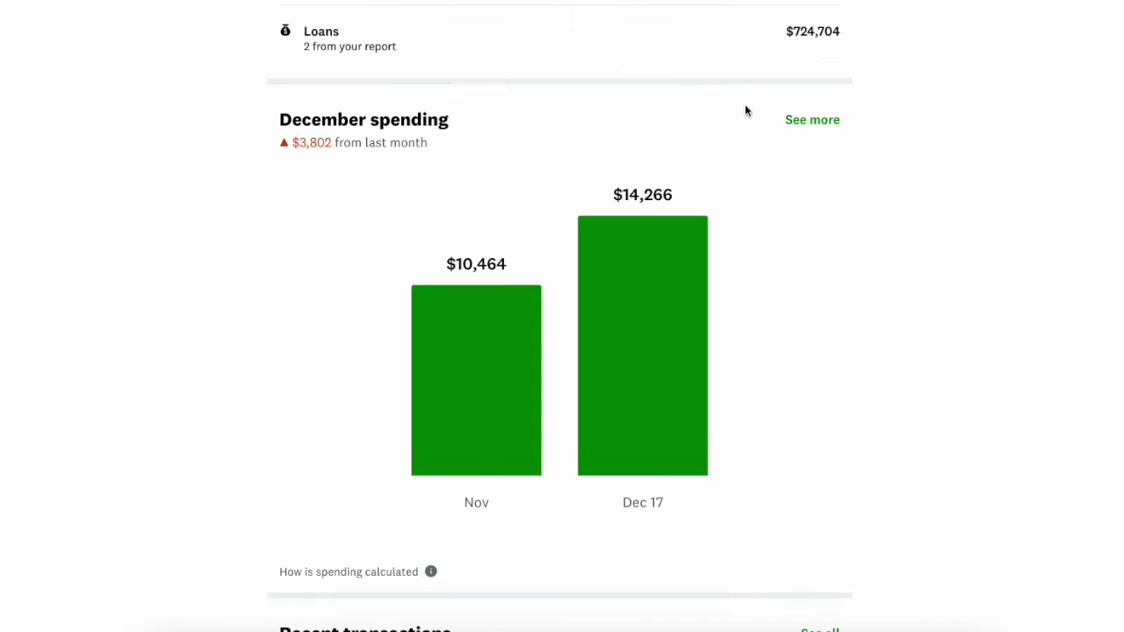
- Review December spending details: Taxes $10,500, Shopping $1,501, Medical $889, Food & dining $286
click(816, 122)
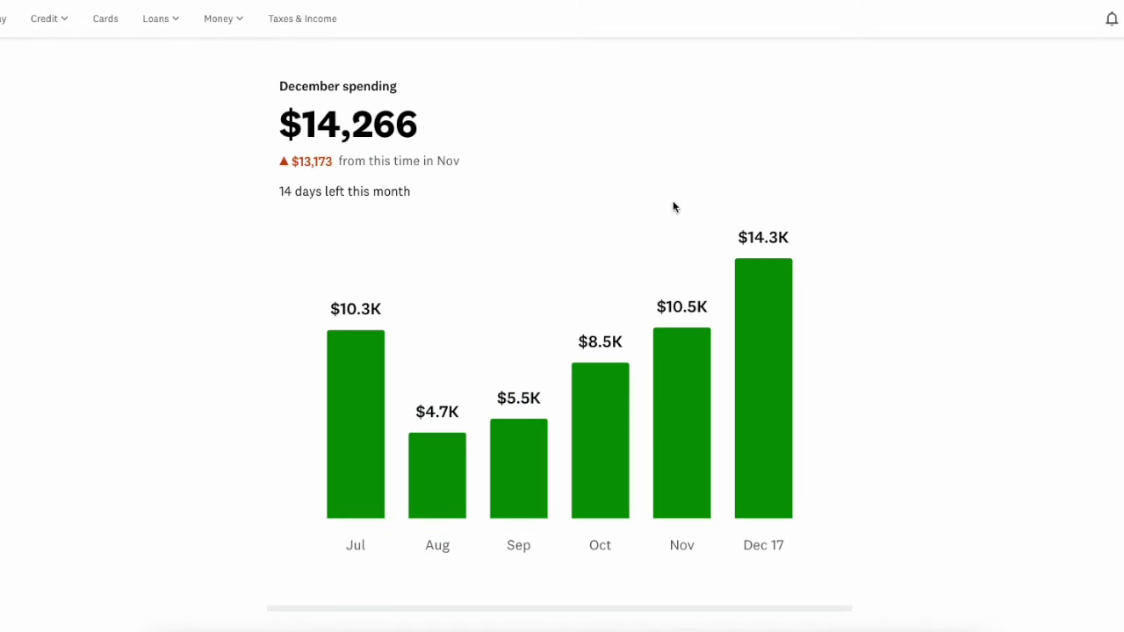
scroll(615, 245, down, 1)
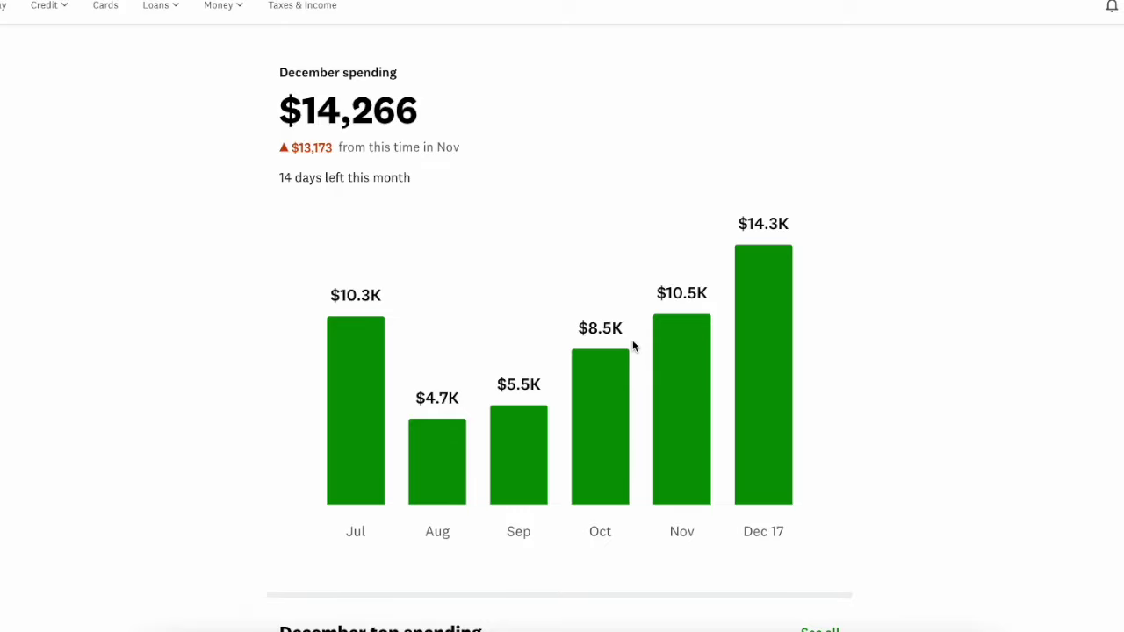
scroll(692, 336, down, 1)
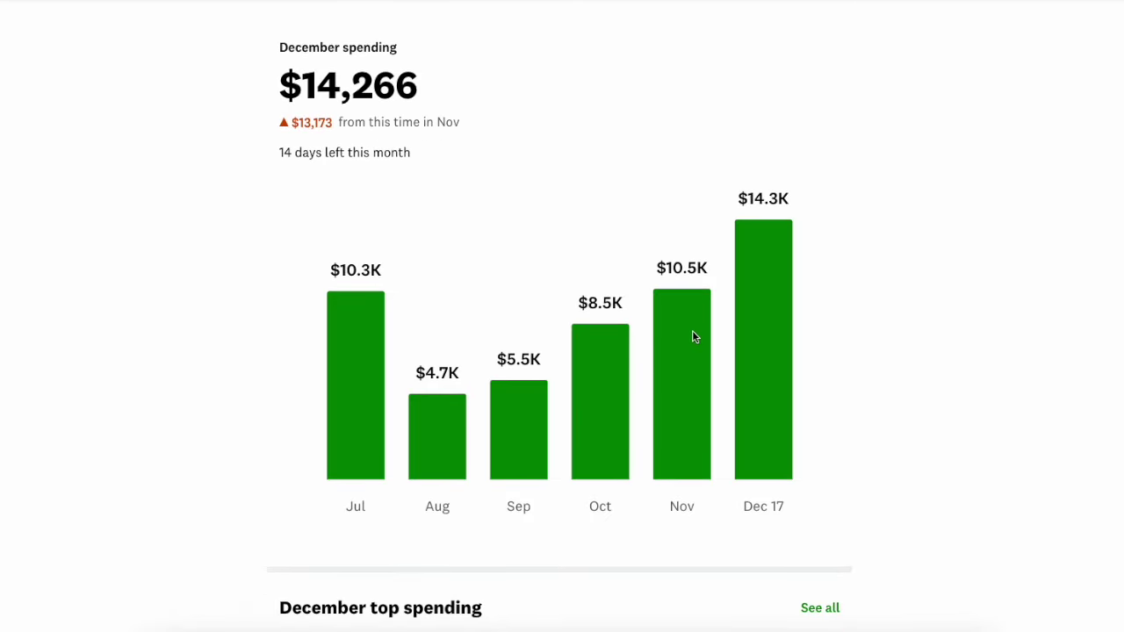
scroll(692, 334, down, 1)
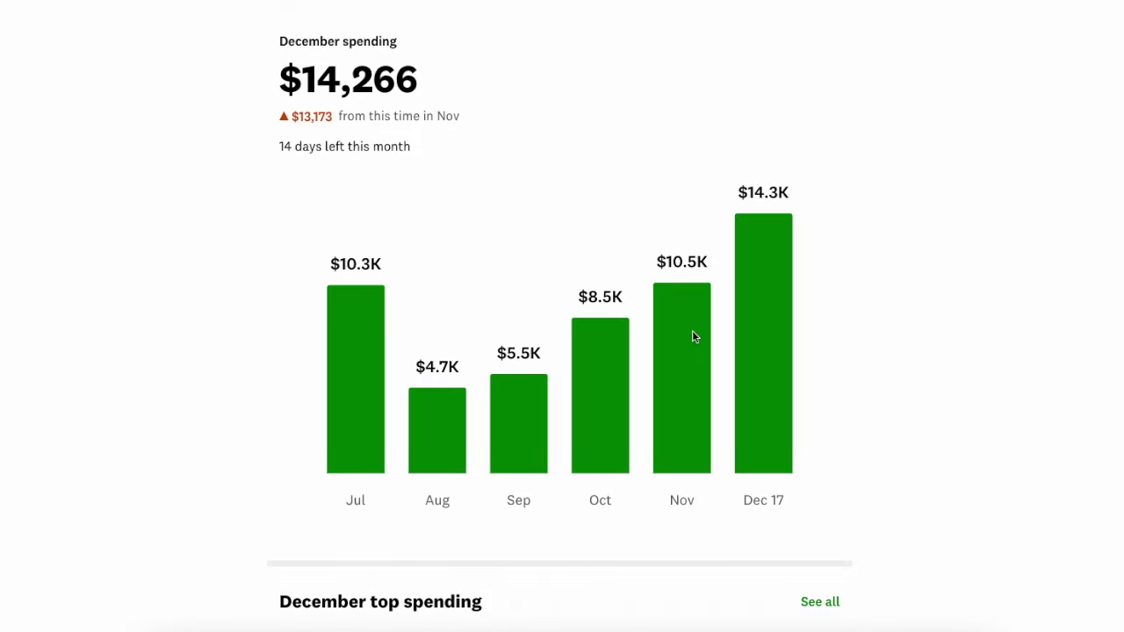
scroll(693, 335, down, 2)
scroll(692, 330, down, 3)
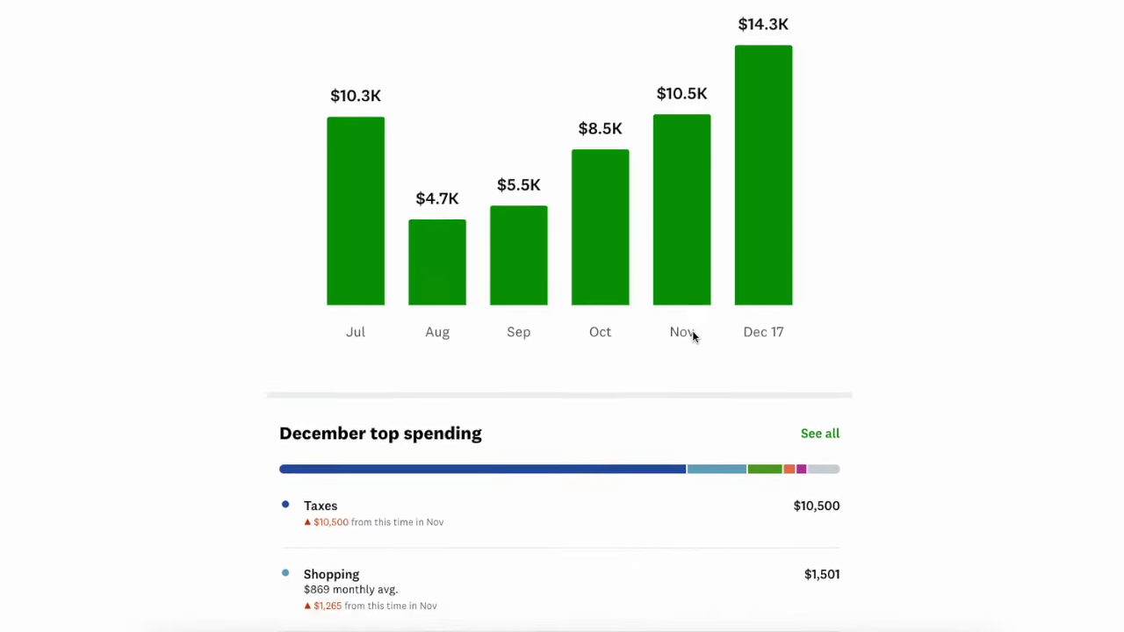
scroll(636, 413, down, 1)
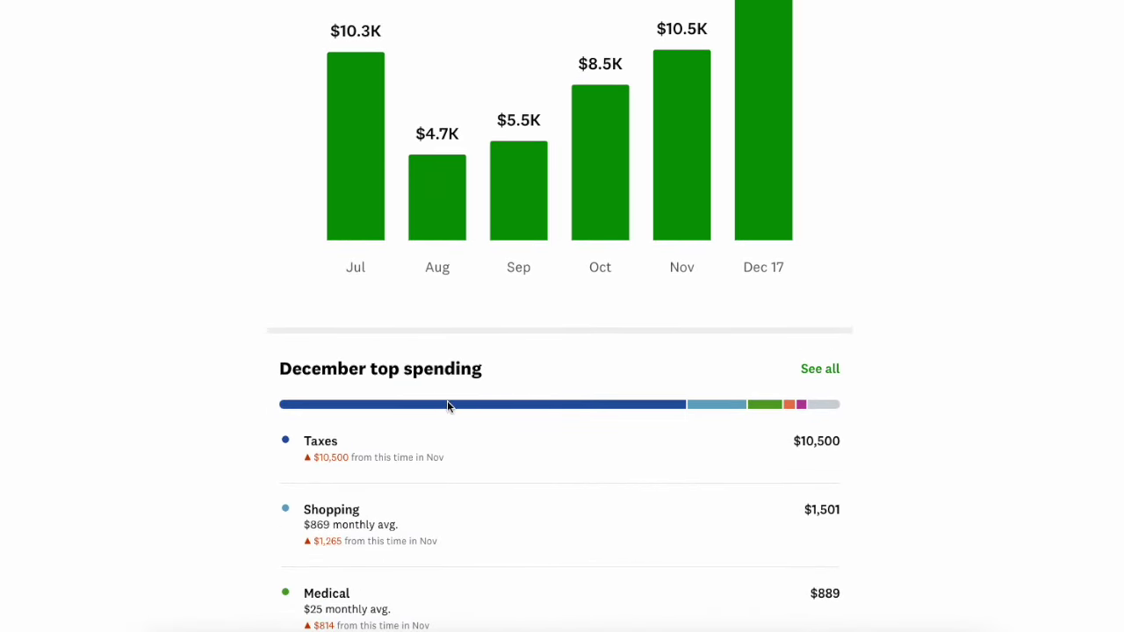
scroll(444, 402, down, 1)
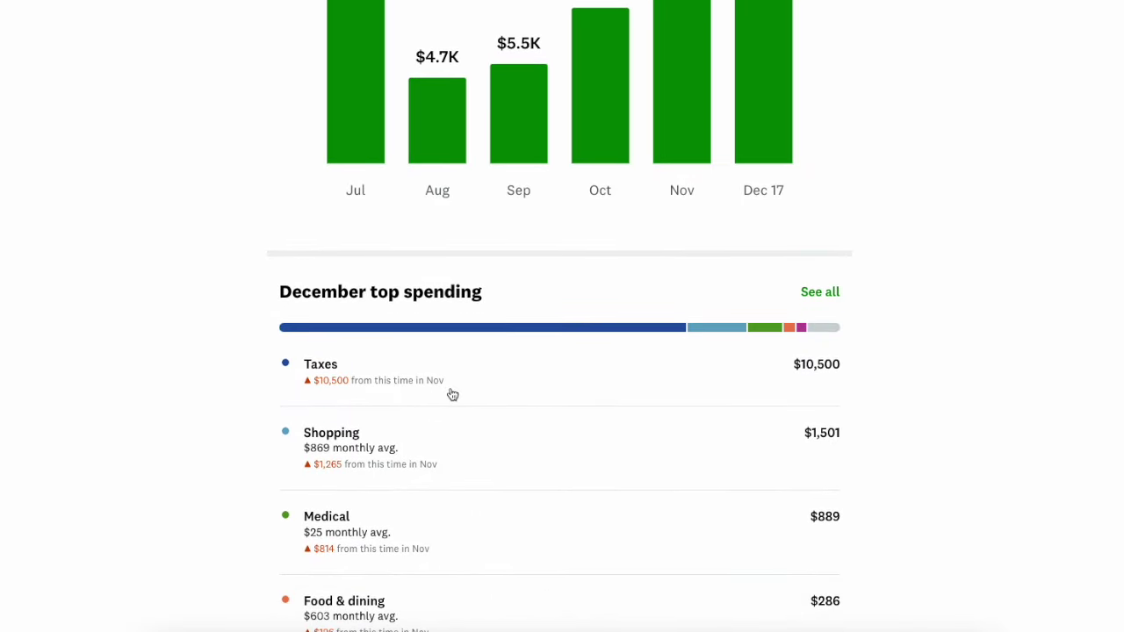
scroll(451, 395, up, 3)
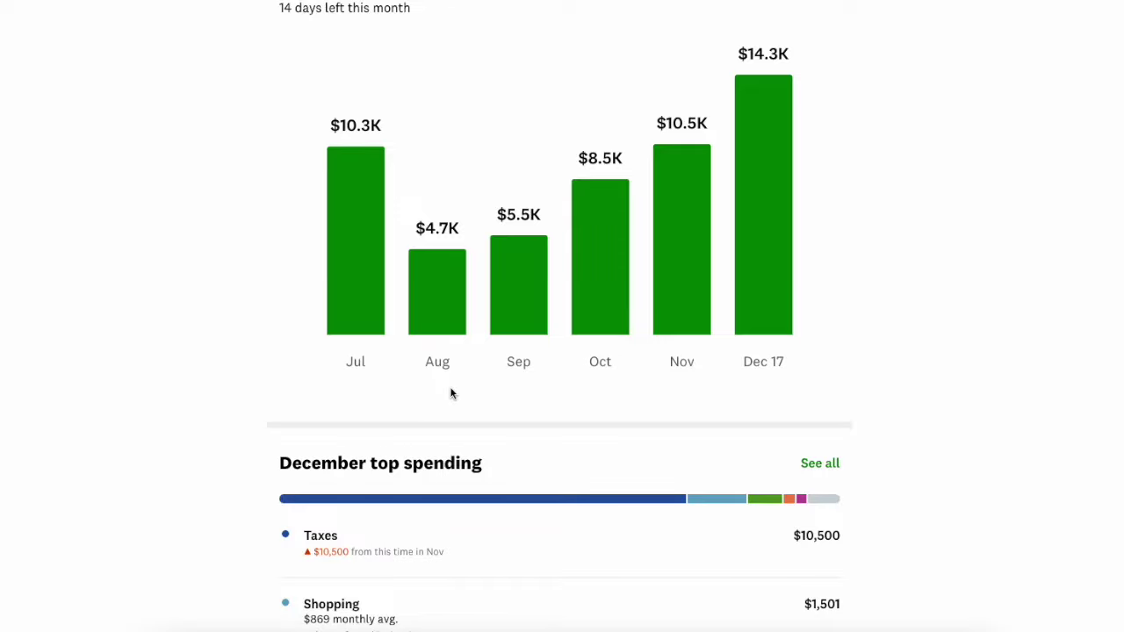
scroll(451, 395, down, 3)
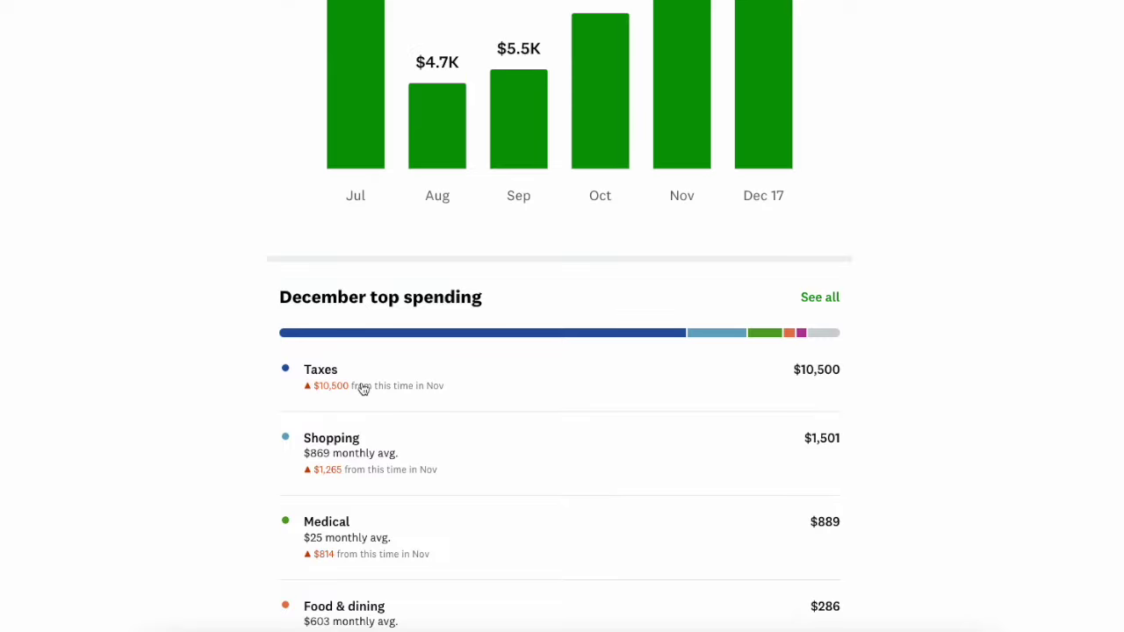
scroll(431, 355, up, 1)
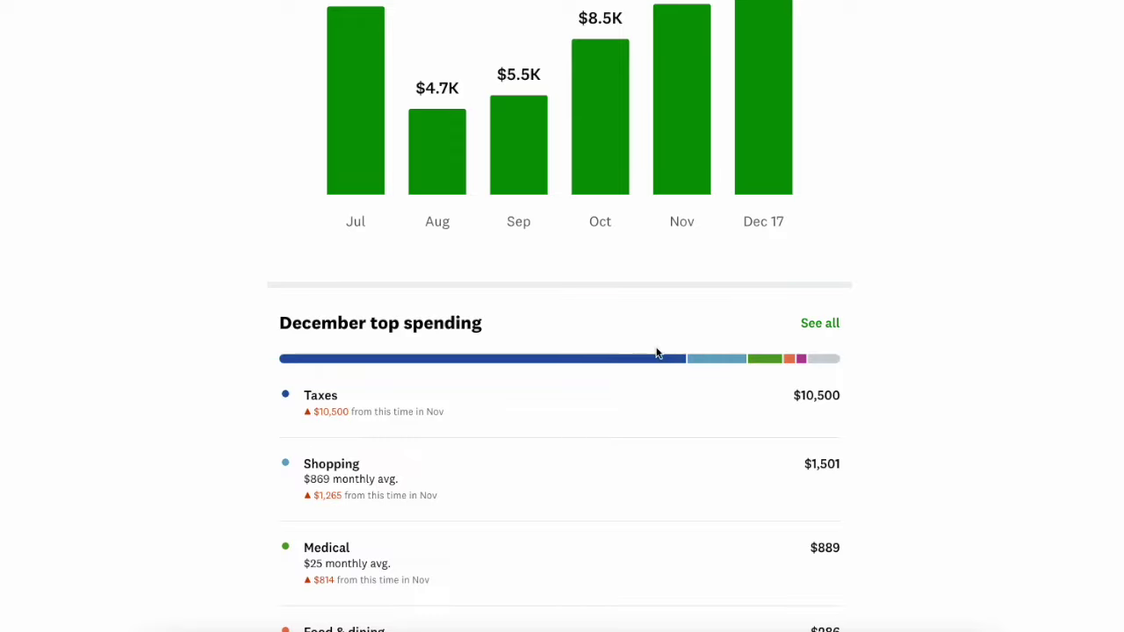
- List all December 2023 categories, including Groceries $257 and Travel & vacation $222, then return
click(826, 327)
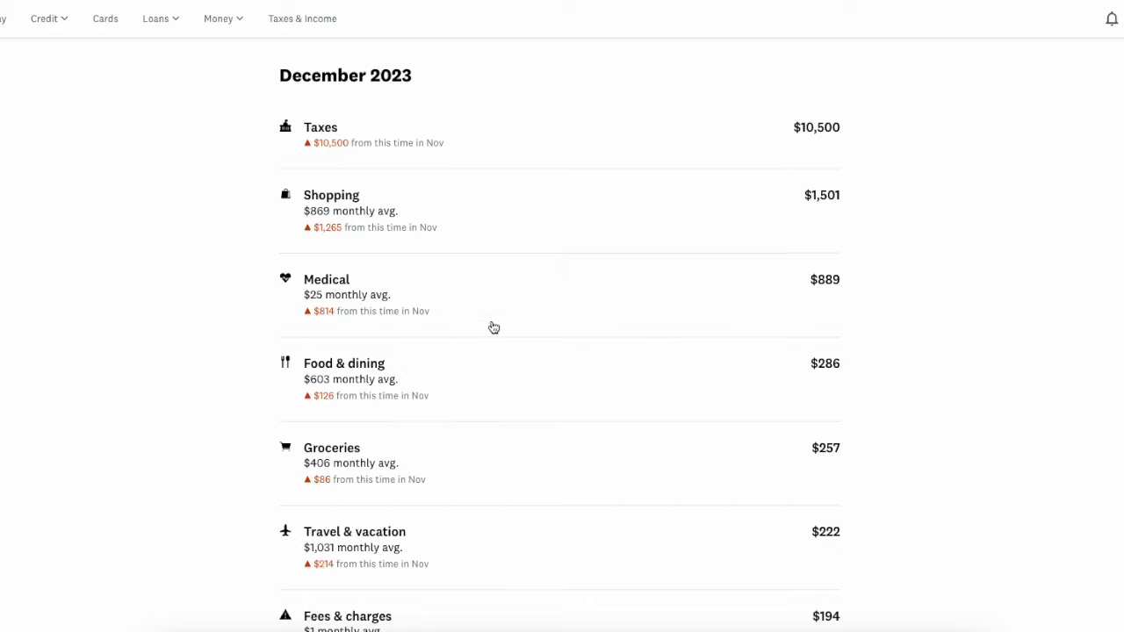
scroll(448, 245, down, 3)
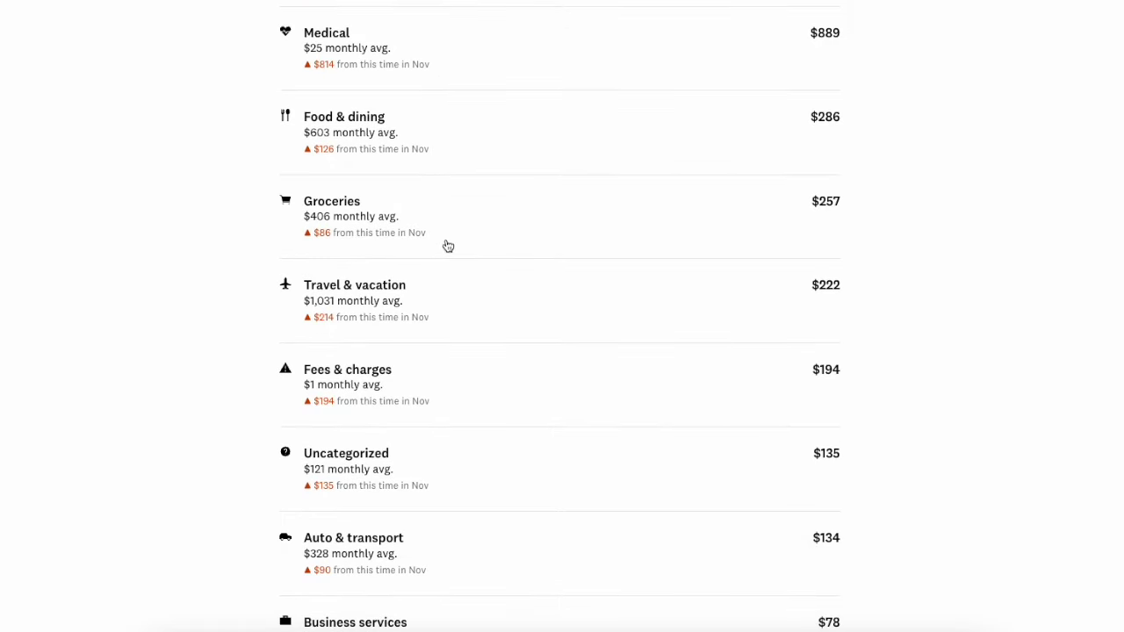
scroll(447, 246, up, 3)
scroll(447, 246, up, 1)
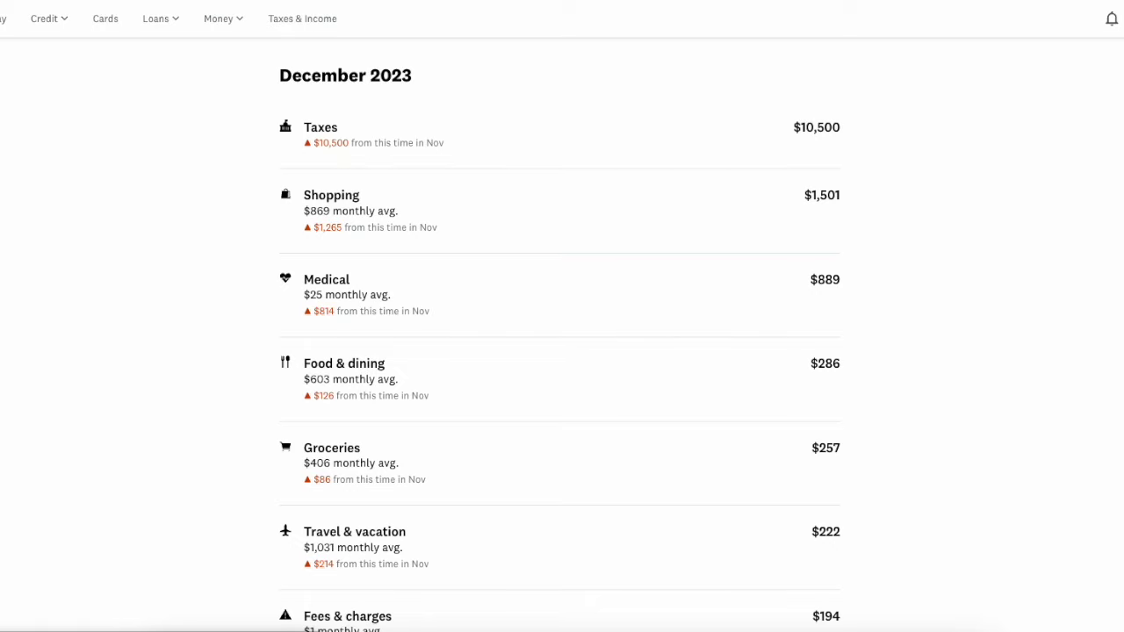
key(alt+Left)
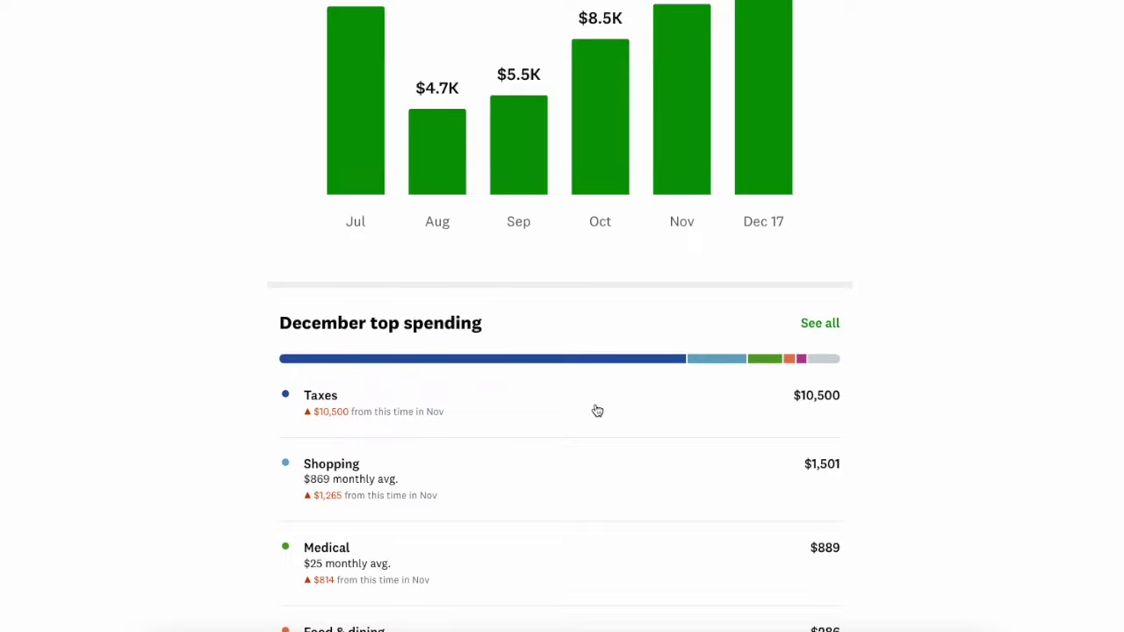
- Review December spending of $14,266, up $13,173 from November, on the overview chart
scroll(439, 417, down, 1)
scroll(389, 439, down, 2)
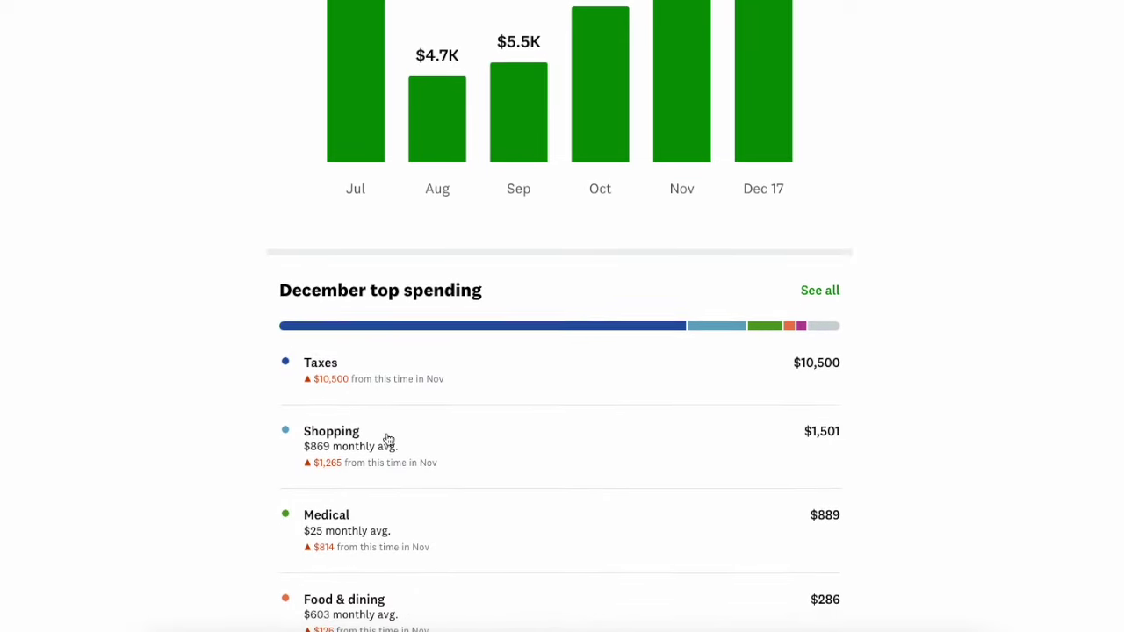
scroll(409, 481, down, 2)
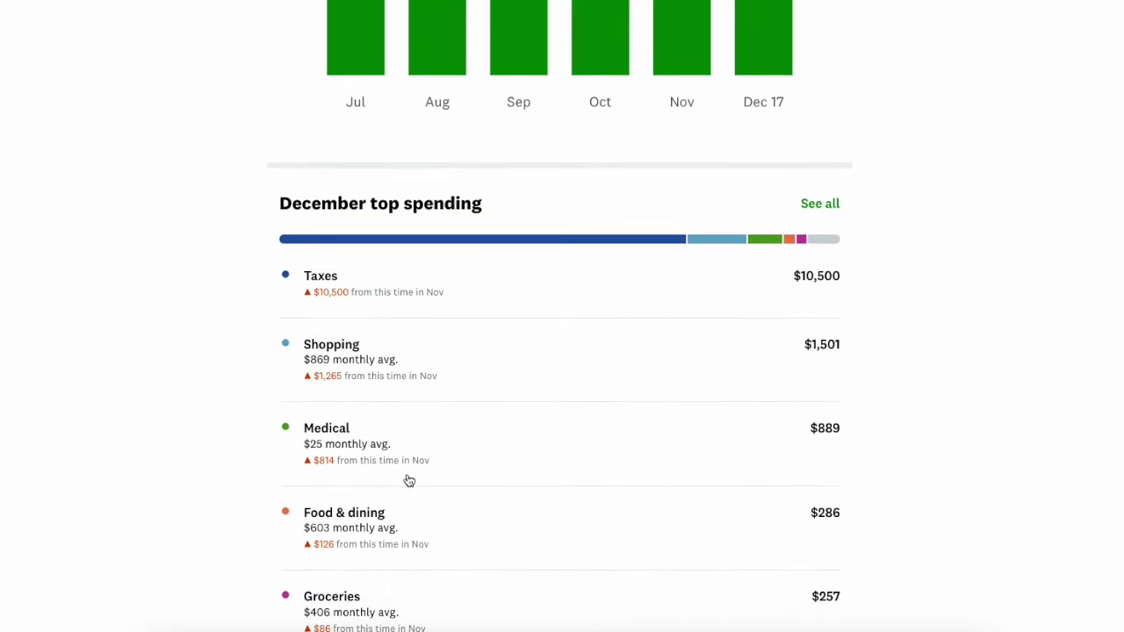
scroll(377, 369, up, 8)
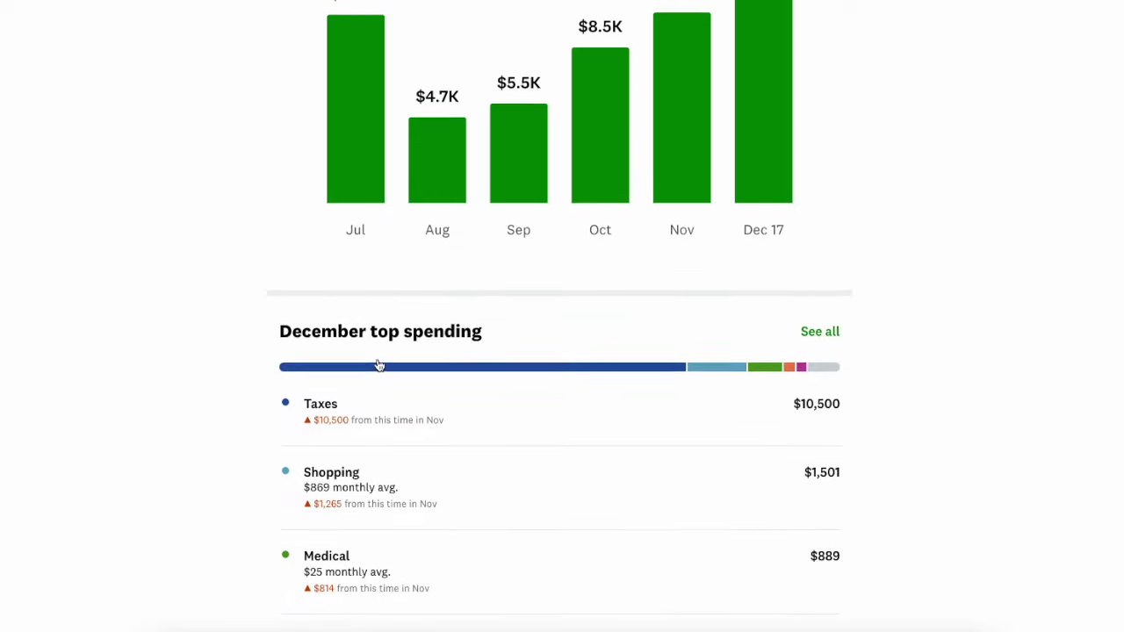
scroll(376, 363, up, 4)
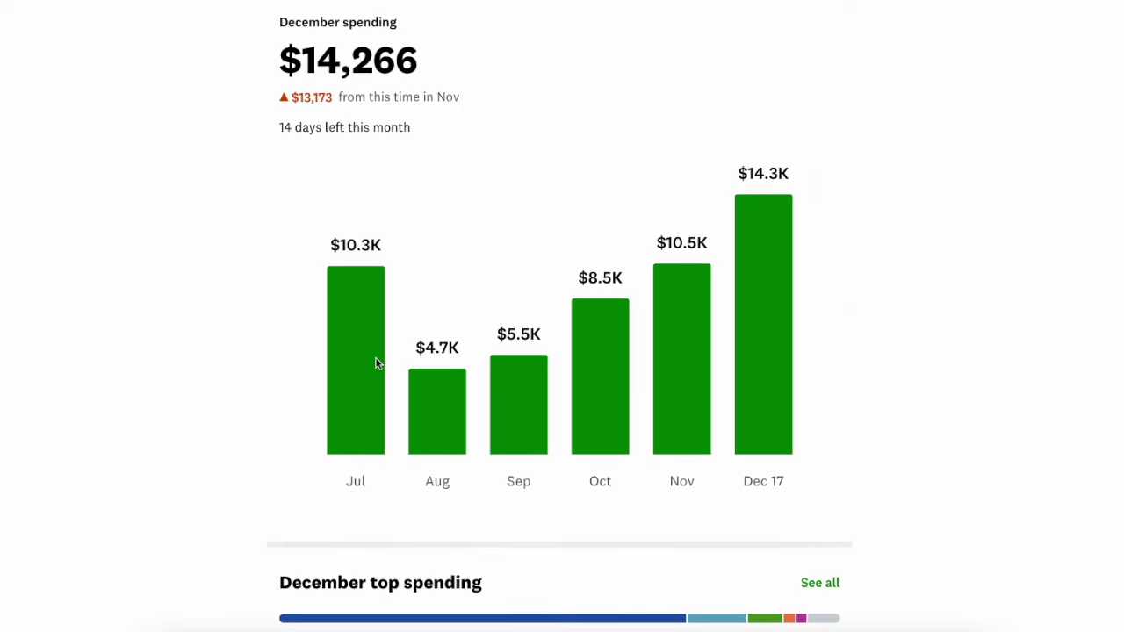